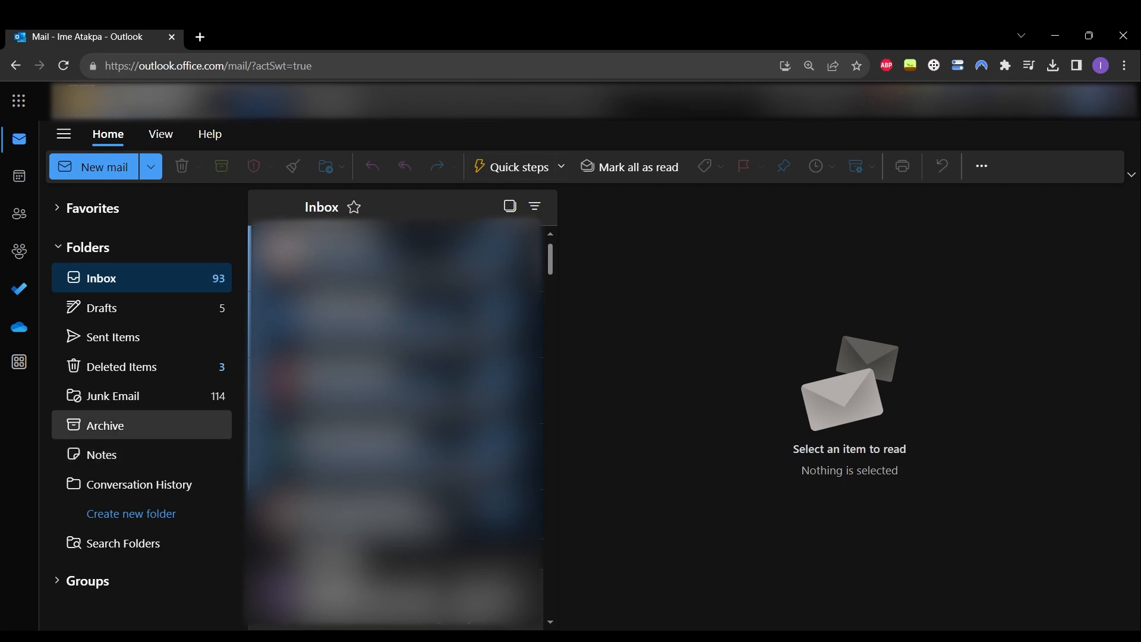
- Open the More apps launcher in Outlook to list the Microsoft 365 apps
left_click(19, 362)
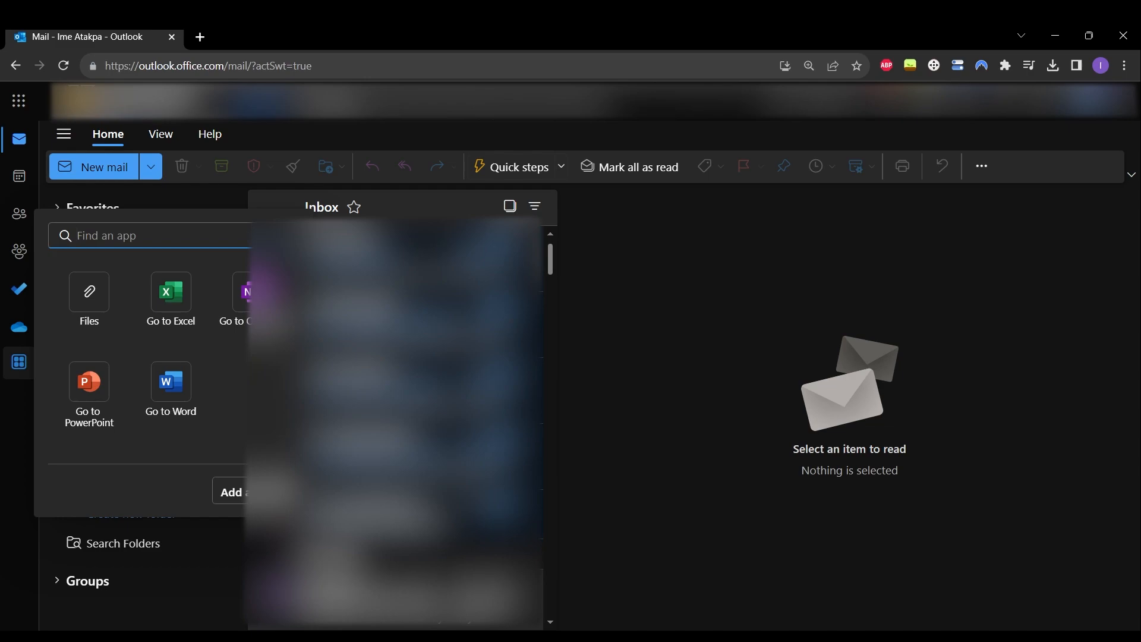
- Go to Word and create a new blank document
left_click(171, 384)
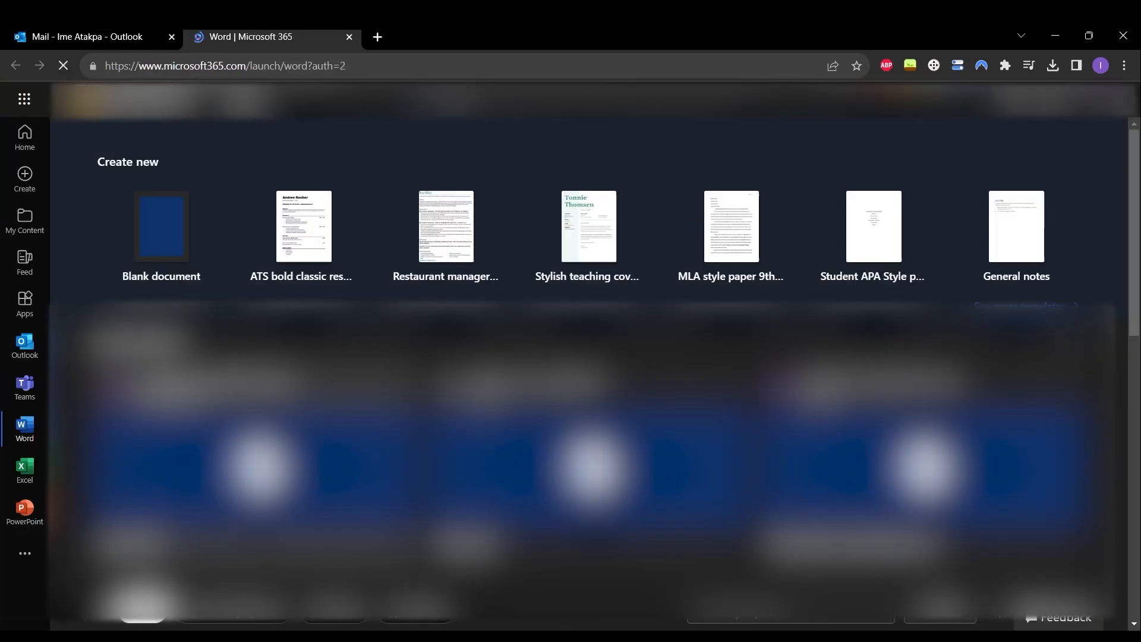
left_click(161, 226)
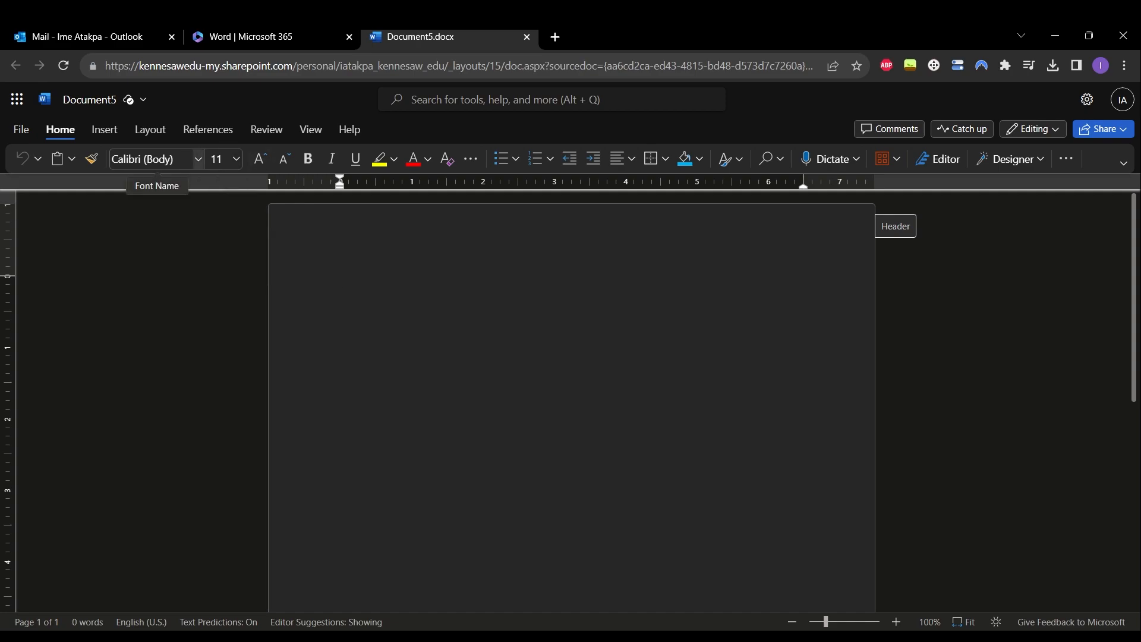
- Set the document font to Times New Roman at size 12
left_click(156, 159)
left_click(182, 257)
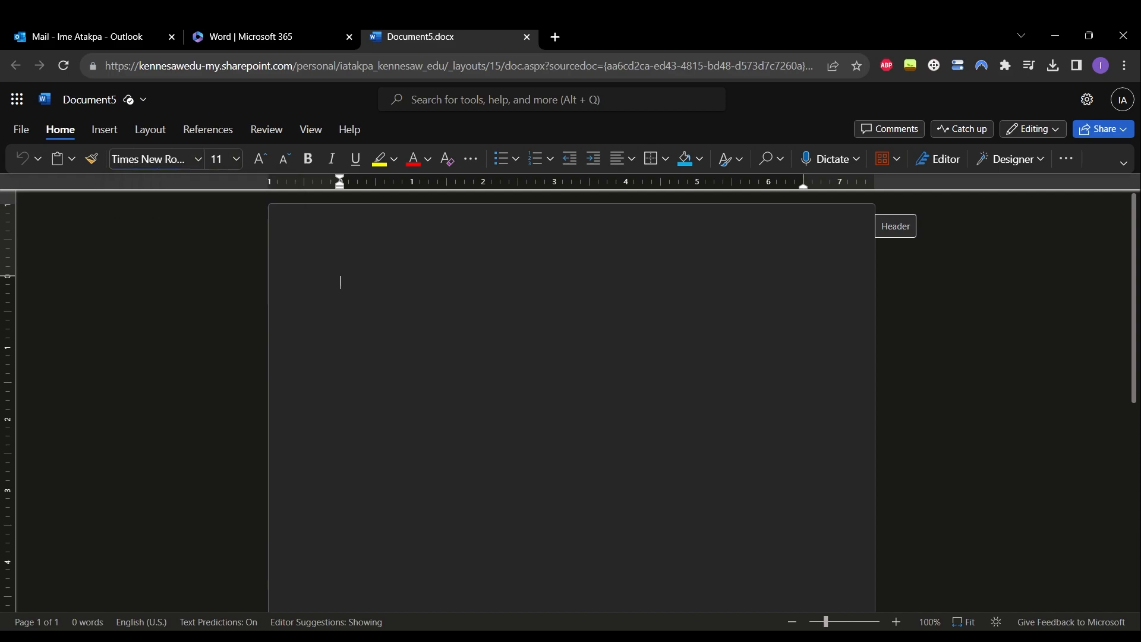
left_click(218, 158)
type("12")
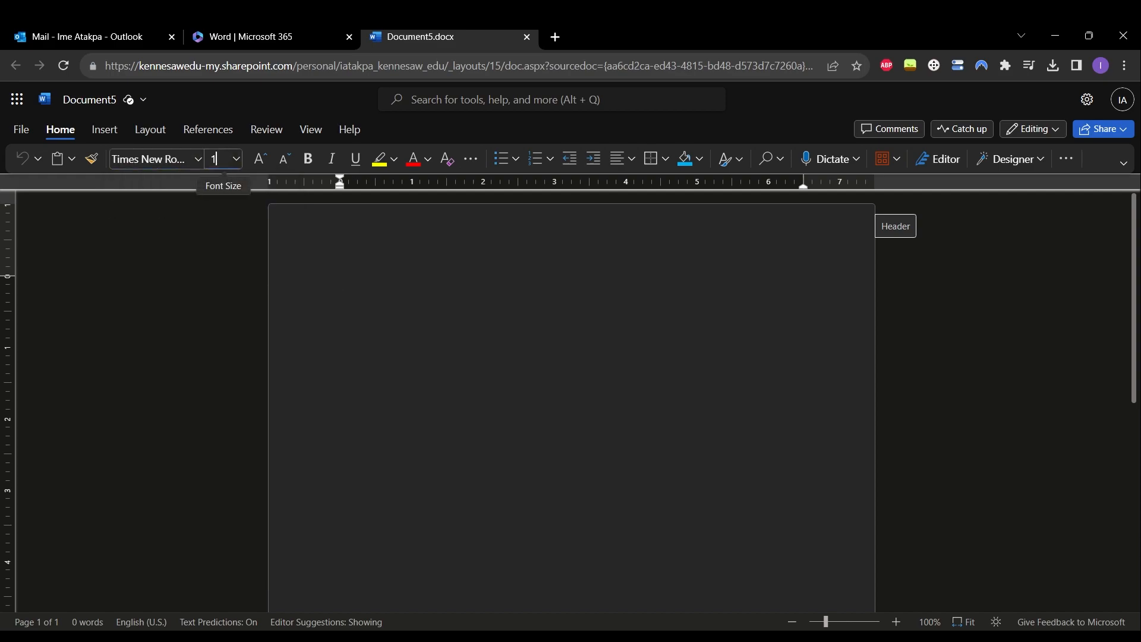
key("Return")
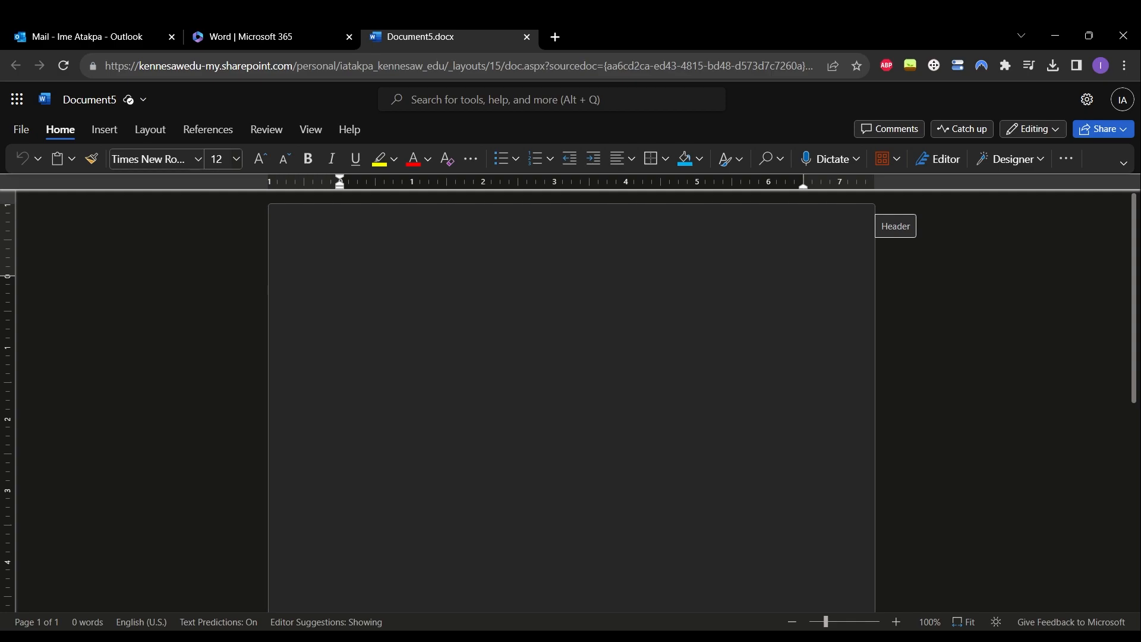
- Type the student's name, the instructor's name, ENGL 1101 and 15 December 2023 on separate lines
type("Harry Potter")
key("Return")
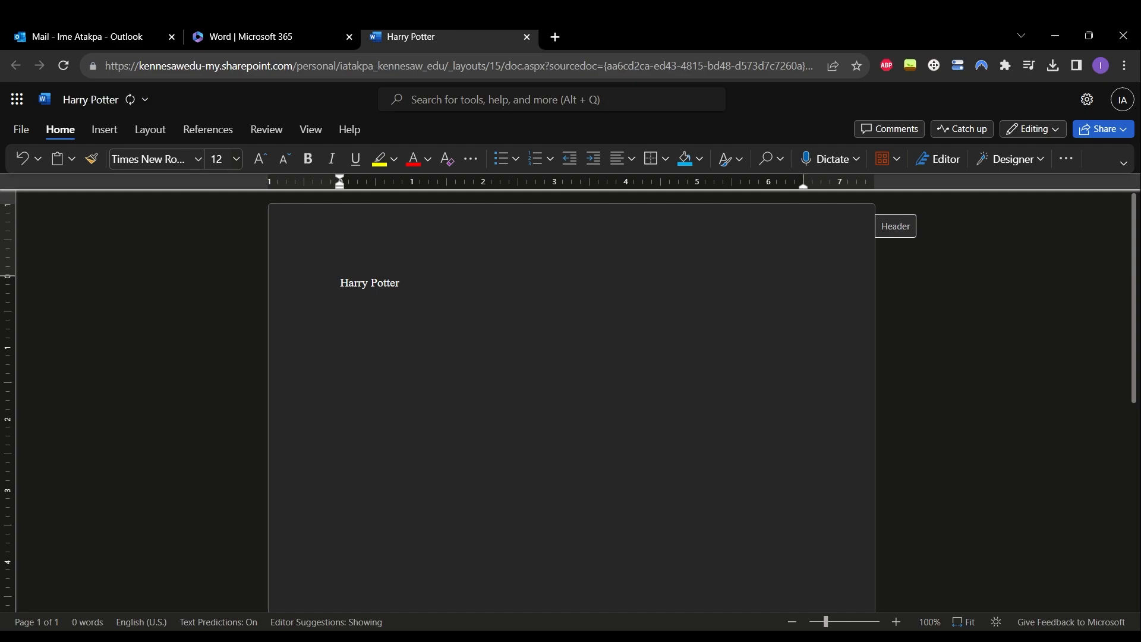
type("Professor")
type(" Snape")
type("ENGL")
type(" 1101")
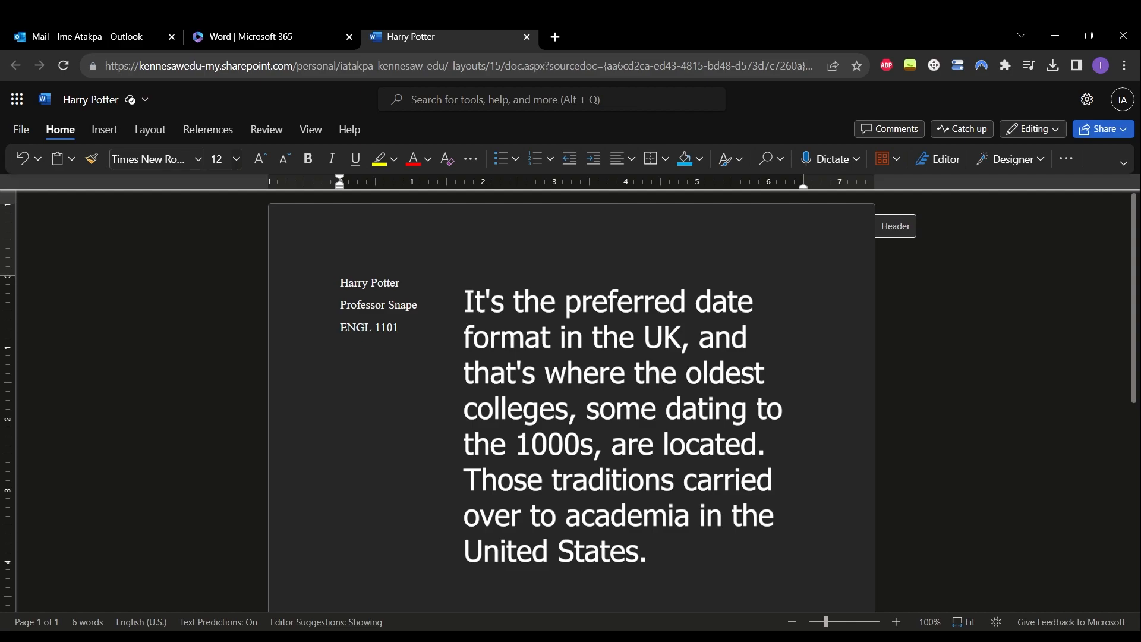
type("De")
key("BackSpace")
key("BackSpace")
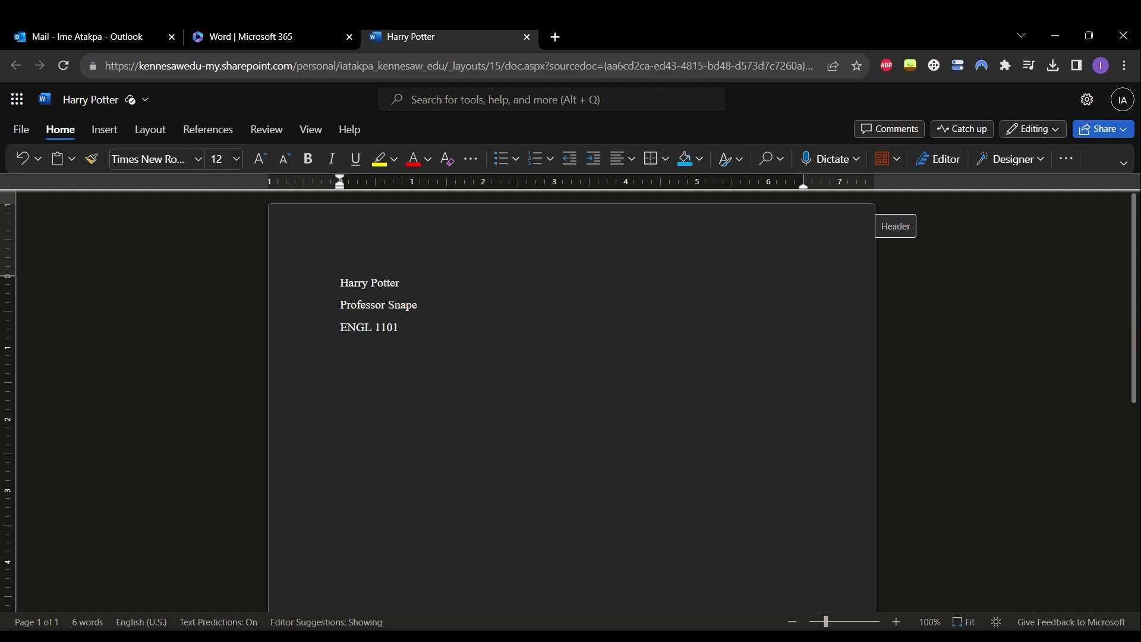
type("15 December 2023")
key("Return")
type("12/5/")
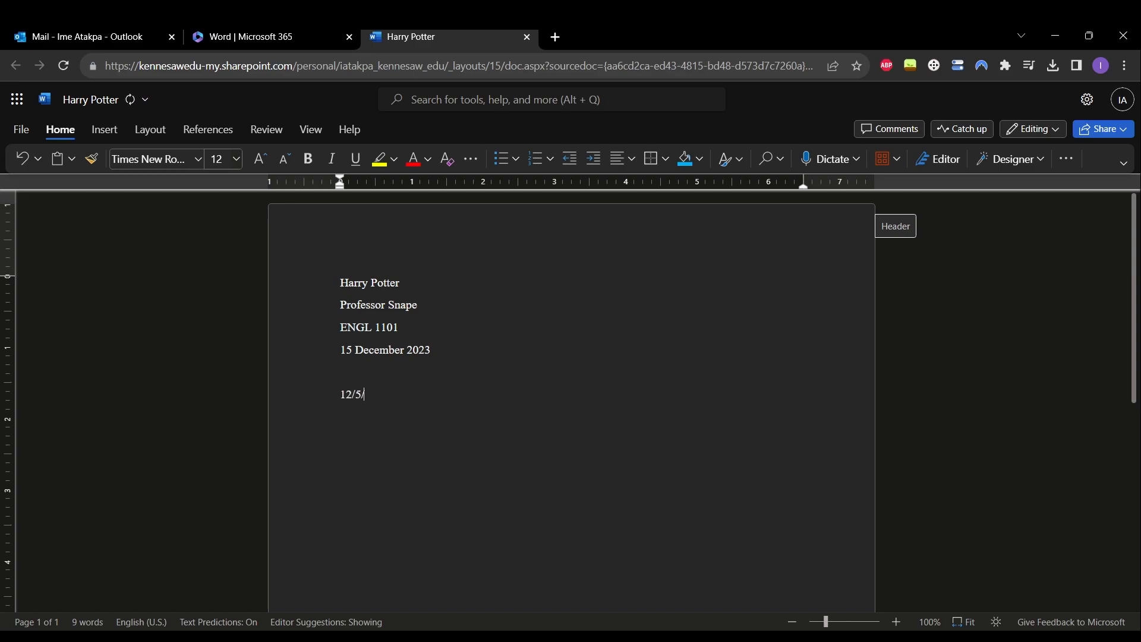
type("2023")
key("Return")
type("December 15, 2023")
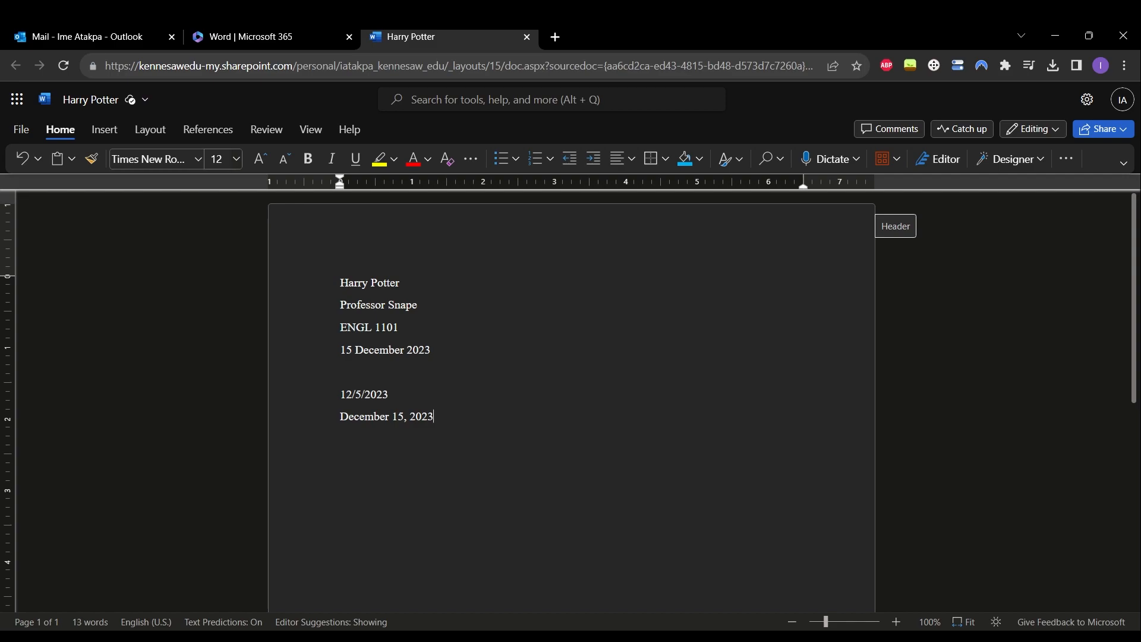
key("shift+Up")
key("shift+Up")
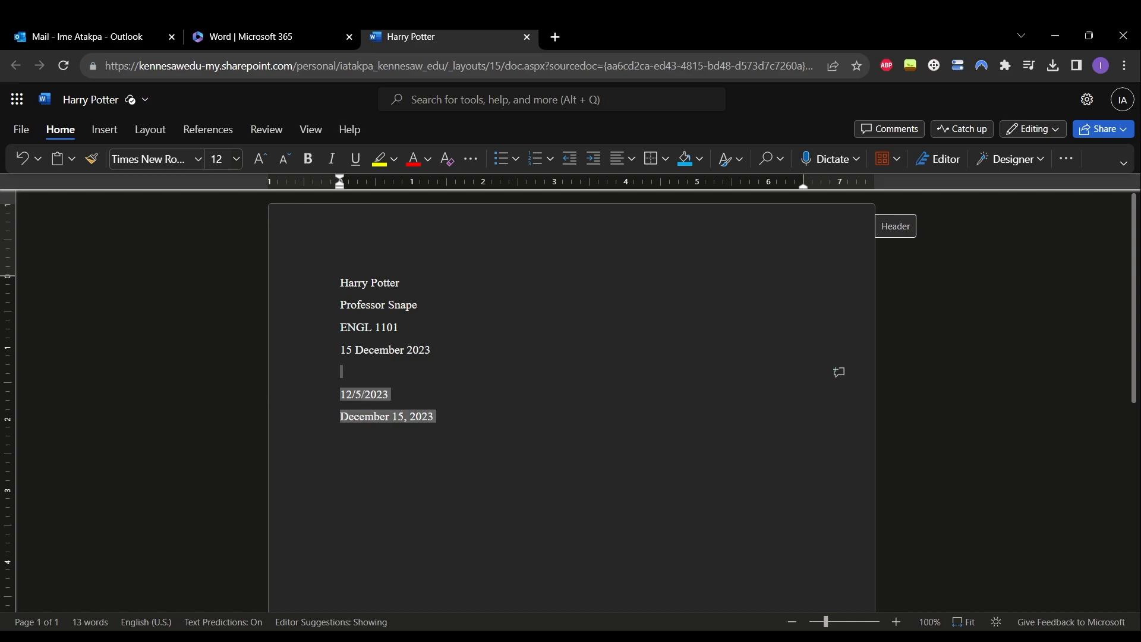
key("BackSpace")
key("BackSpace")
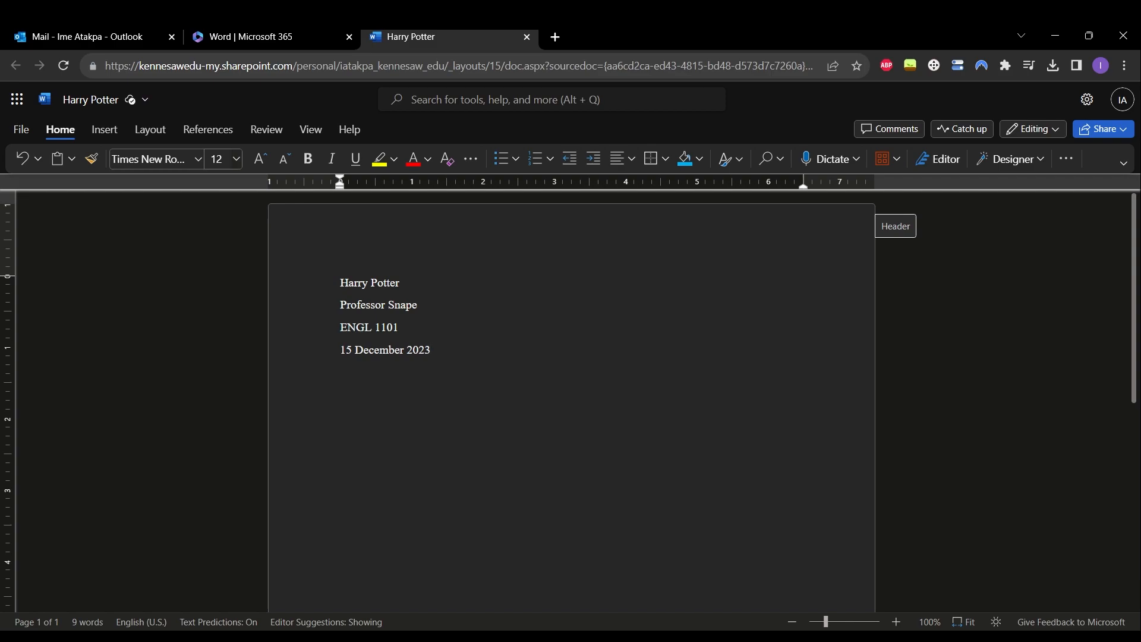
- Add the centered title 'Paper on MLA Formatting' and left-align the line beneath it
key("Return")
left_click(623, 159)
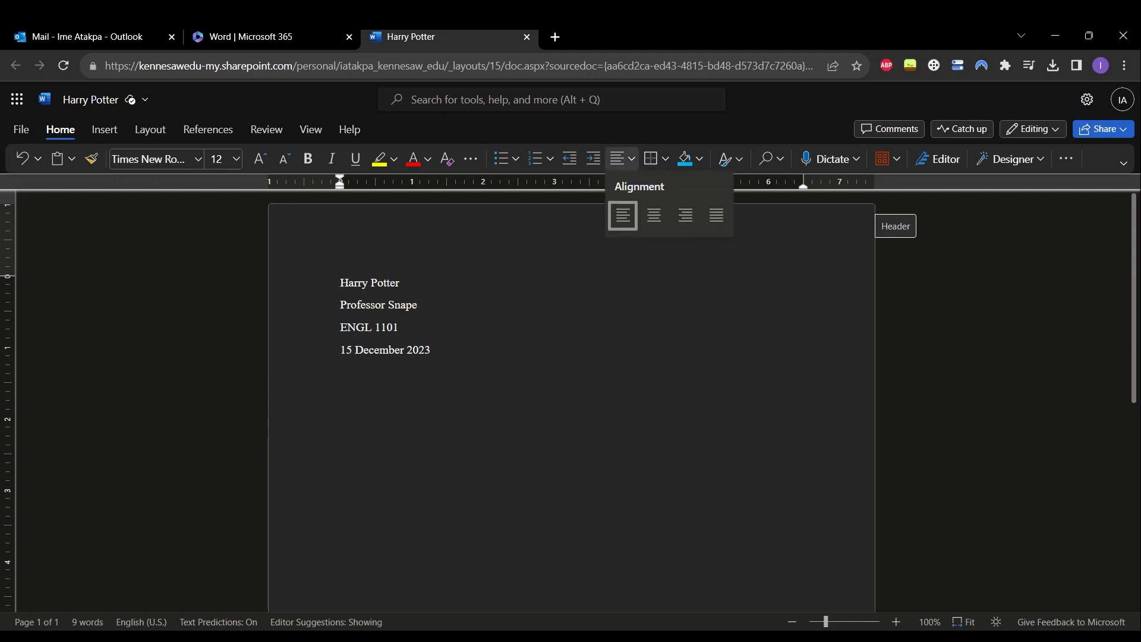
left_click(653, 215)
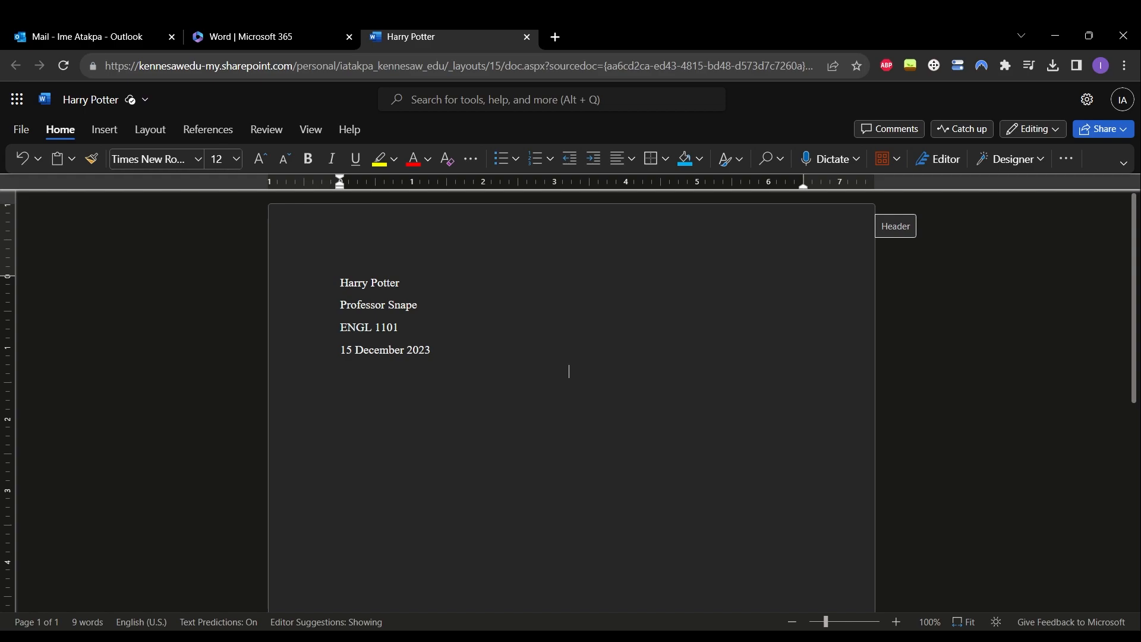
type("Paper on MLA Formatting")
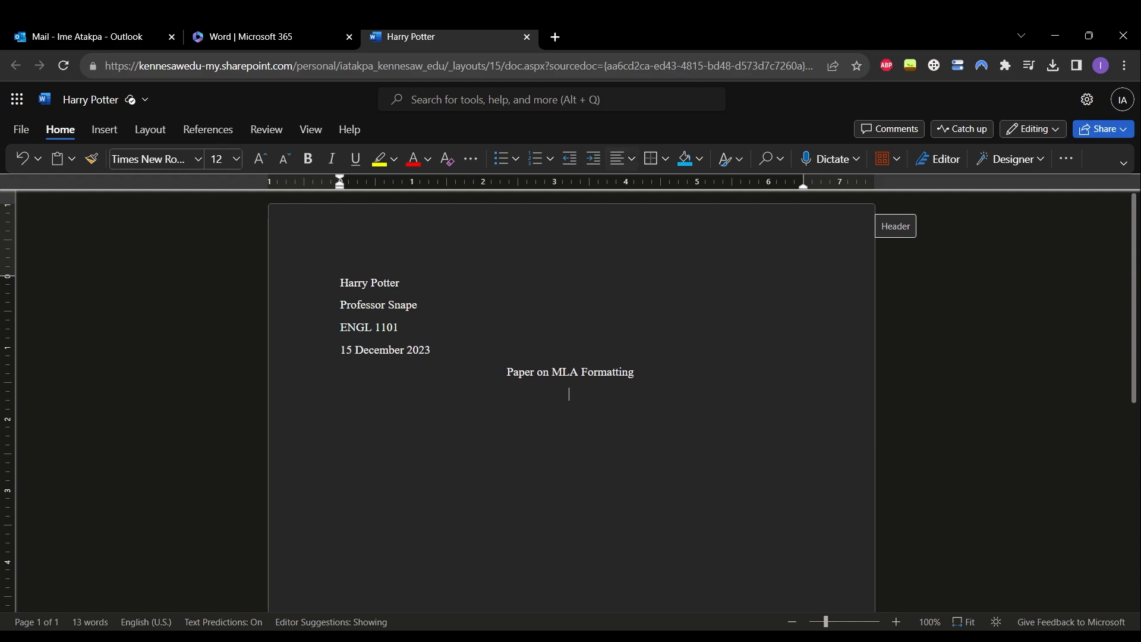
left_click(623, 158)
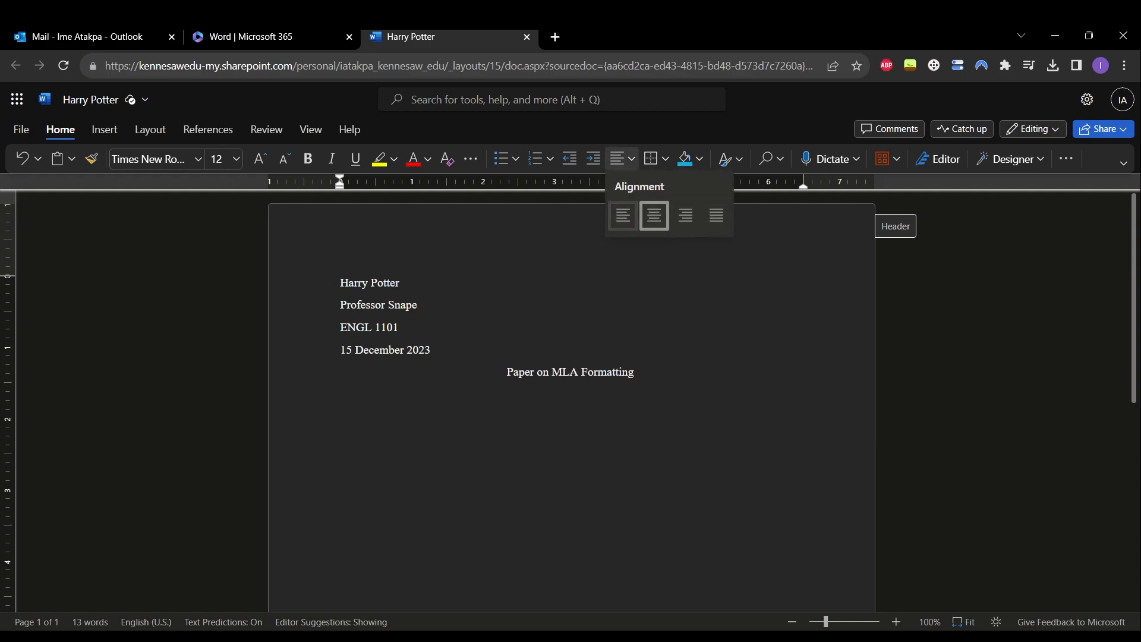
left_click(623, 215)
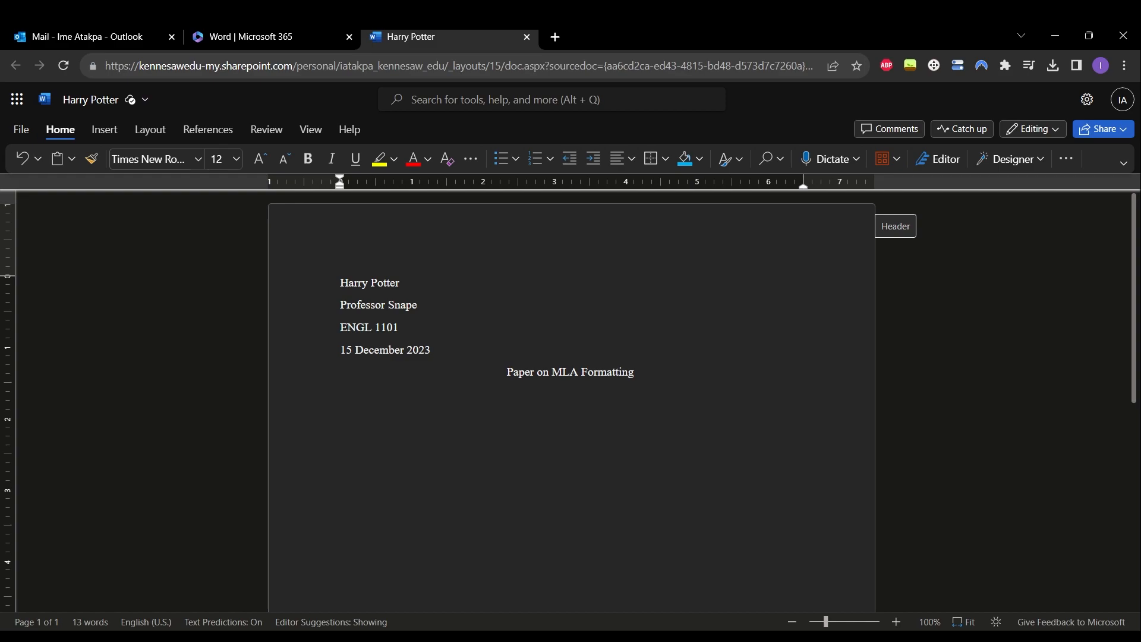
left_click_drag(507, 372, 635, 372)
key("ctrl+b")
key("ctrl+u")
key("ctrl+i")
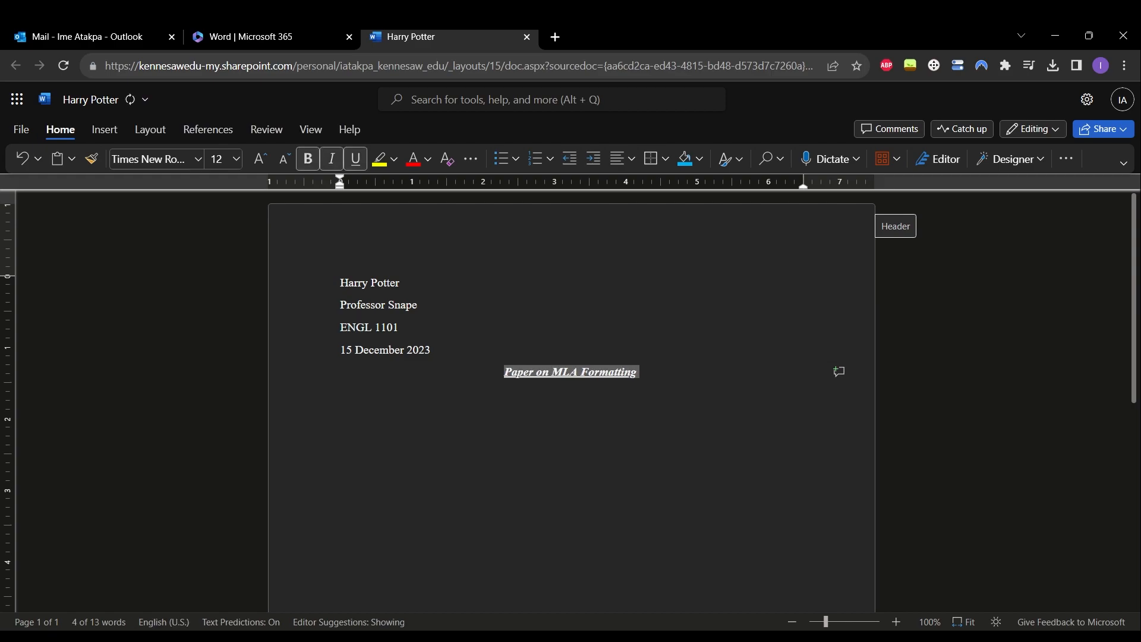
key("Right")
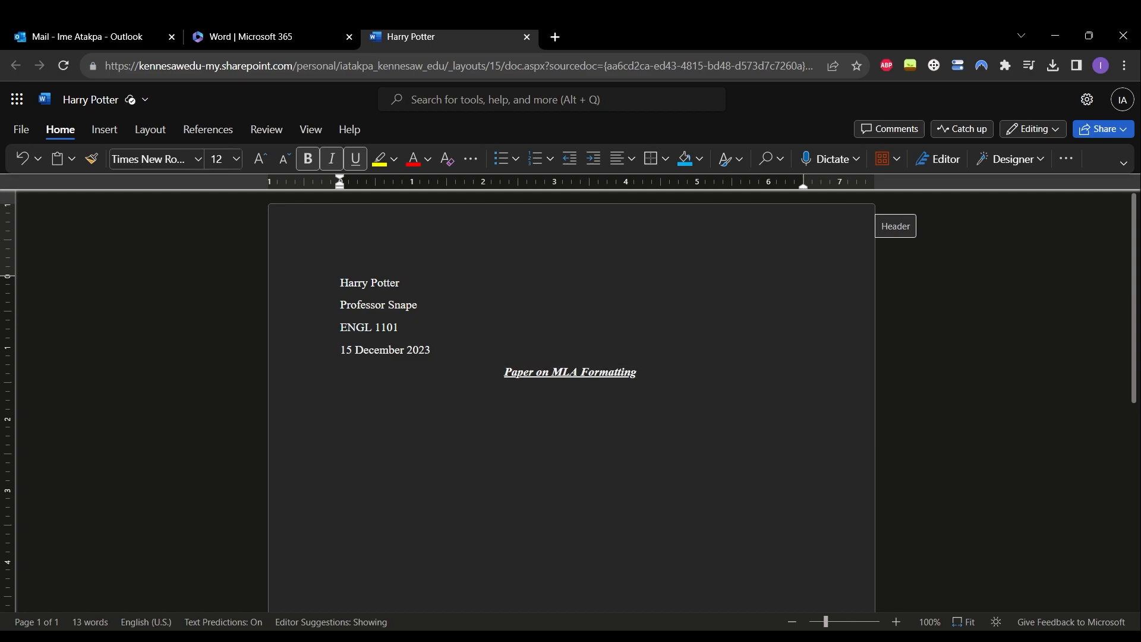
key("shift+Home")
key("ctrl+i")
key("ctrl+u")
key("ctrl+b")
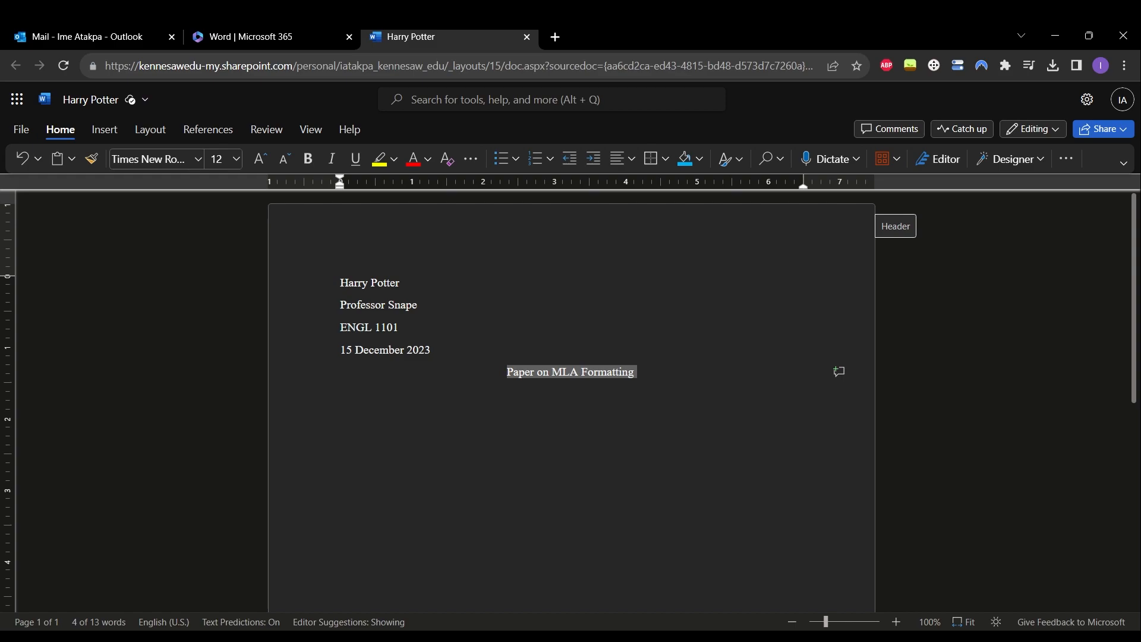
key("Right")
key("Return")
key("ctrl+l")
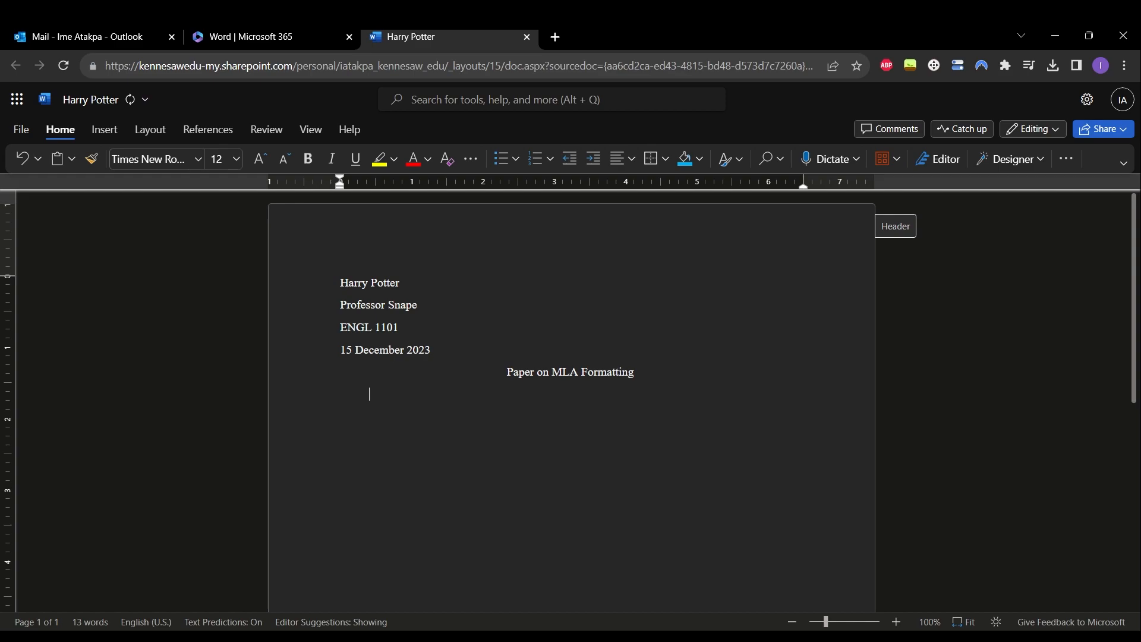
type("Start")
- Delete the stray word below the title and set line spacing to Double in Paragraph settings
key("ctrl+shift+Left")
key("ctrl+shift+Left")
key("BackSpace")
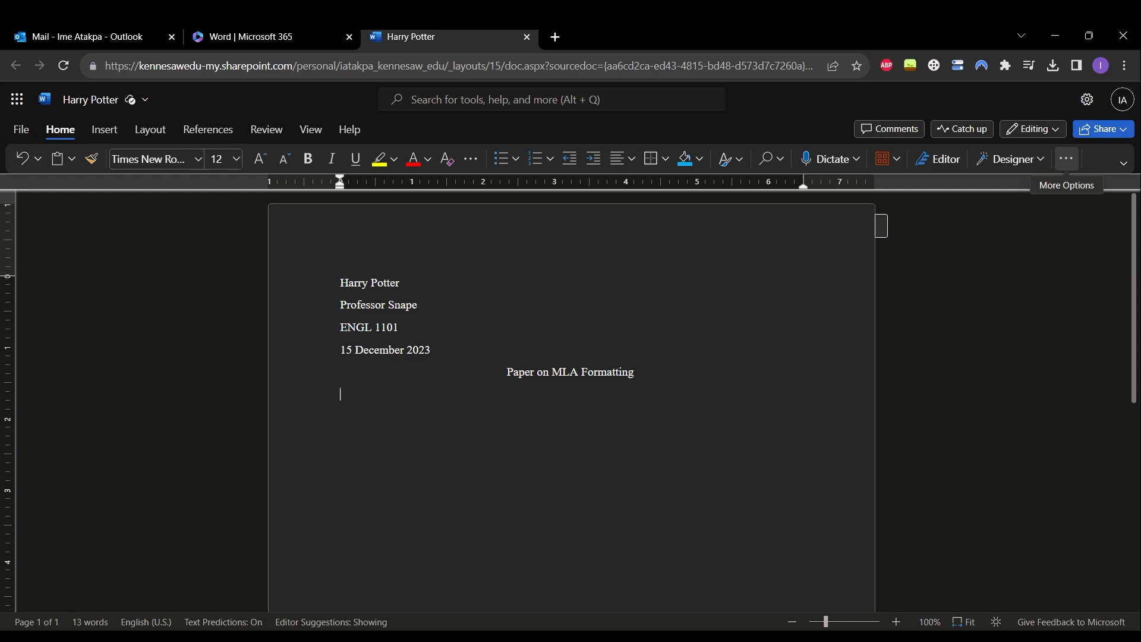
left_click(1066, 158)
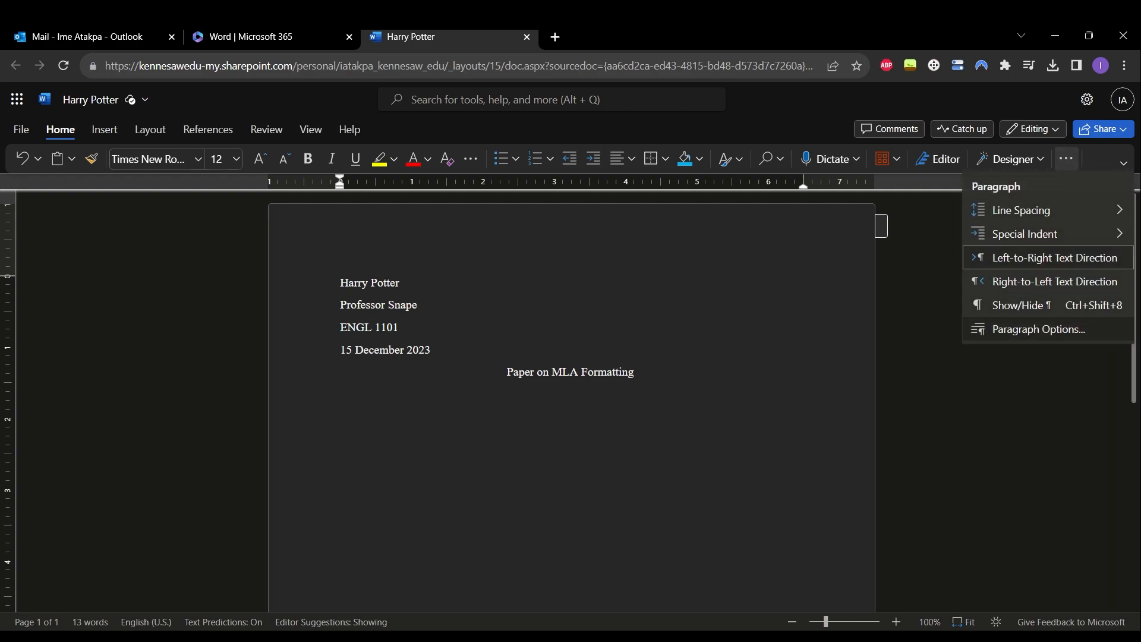
left_click(1038, 328)
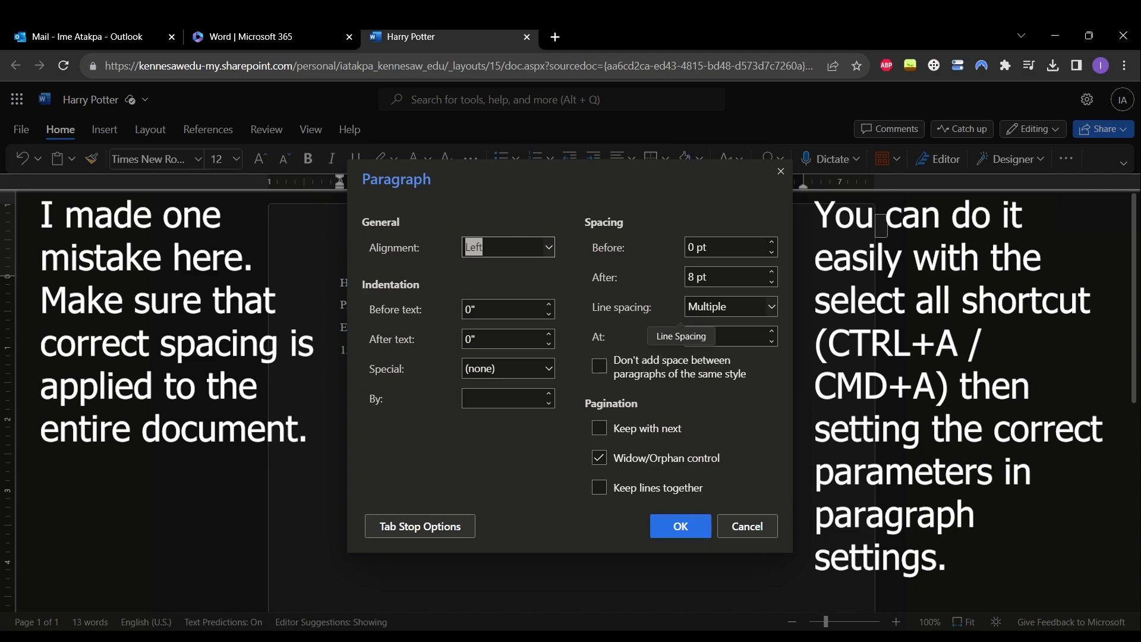
left_click(772, 306)
left_click(716, 377)
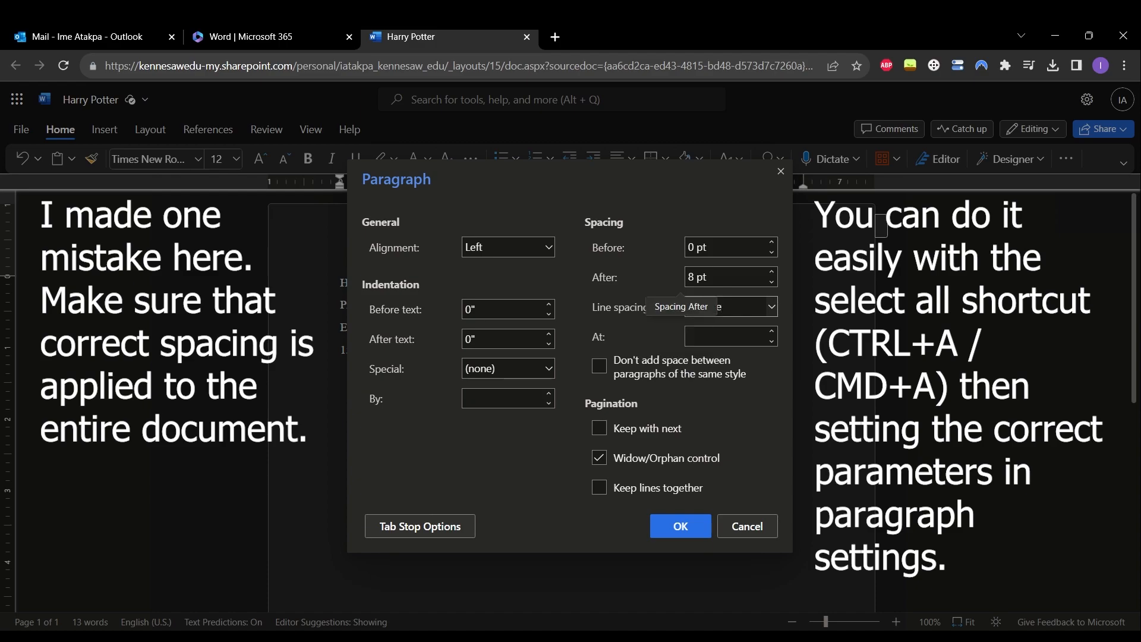
- Apply 0 pt space after, no space between same-style paragraphs, and a 0.5" first-line indent
key("shift+Tab")
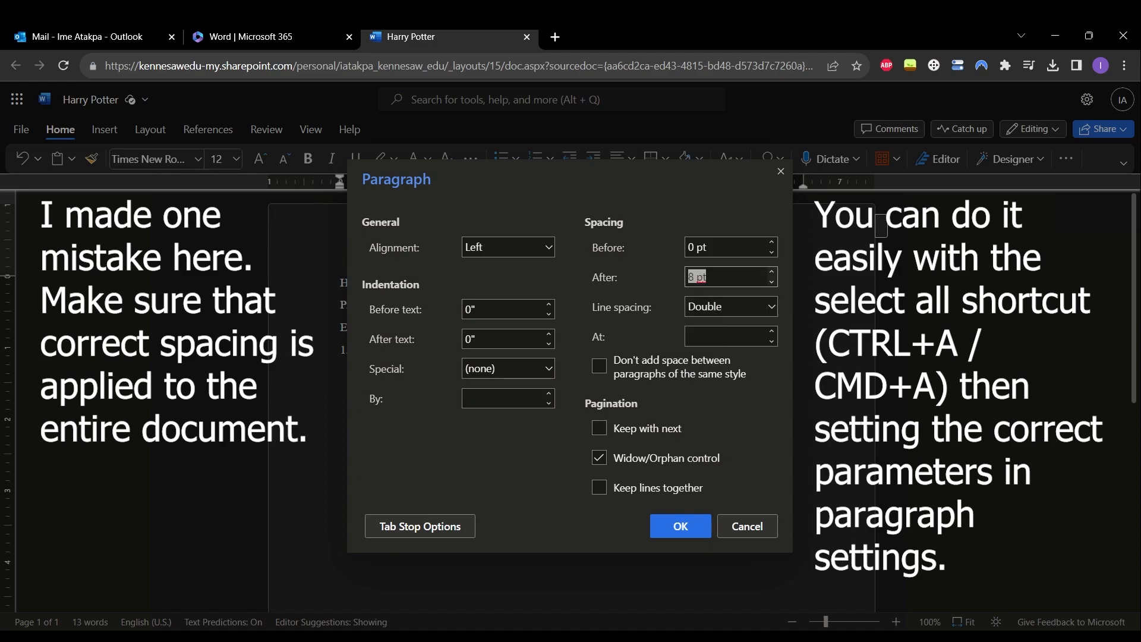
type("0")
left_click(599, 366)
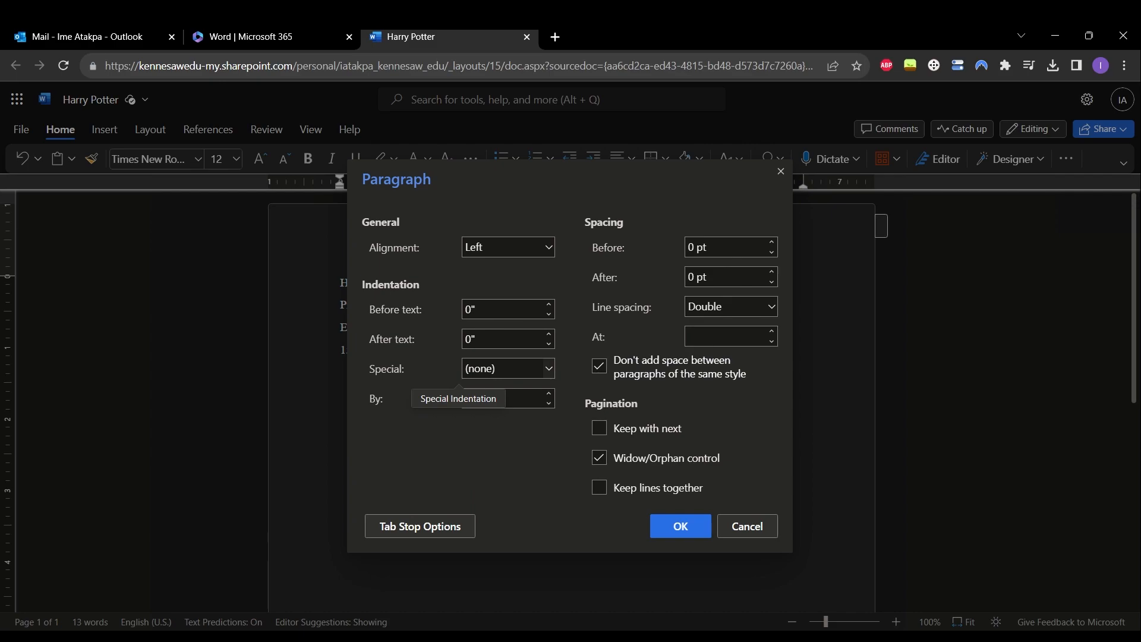
left_click(502, 368)
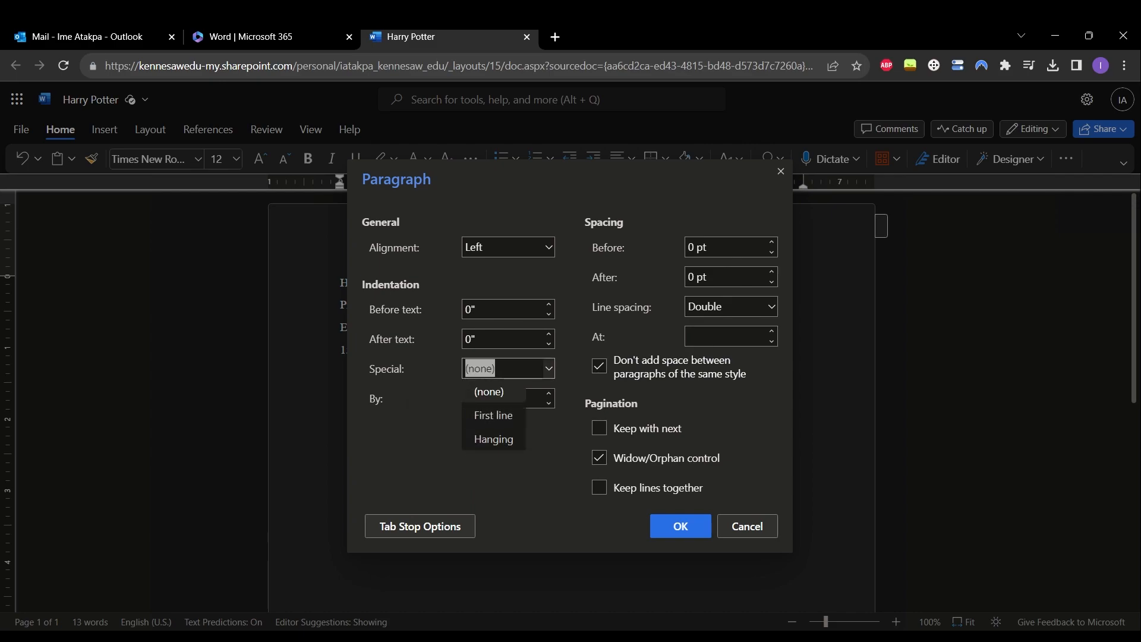
left_click(494, 415)
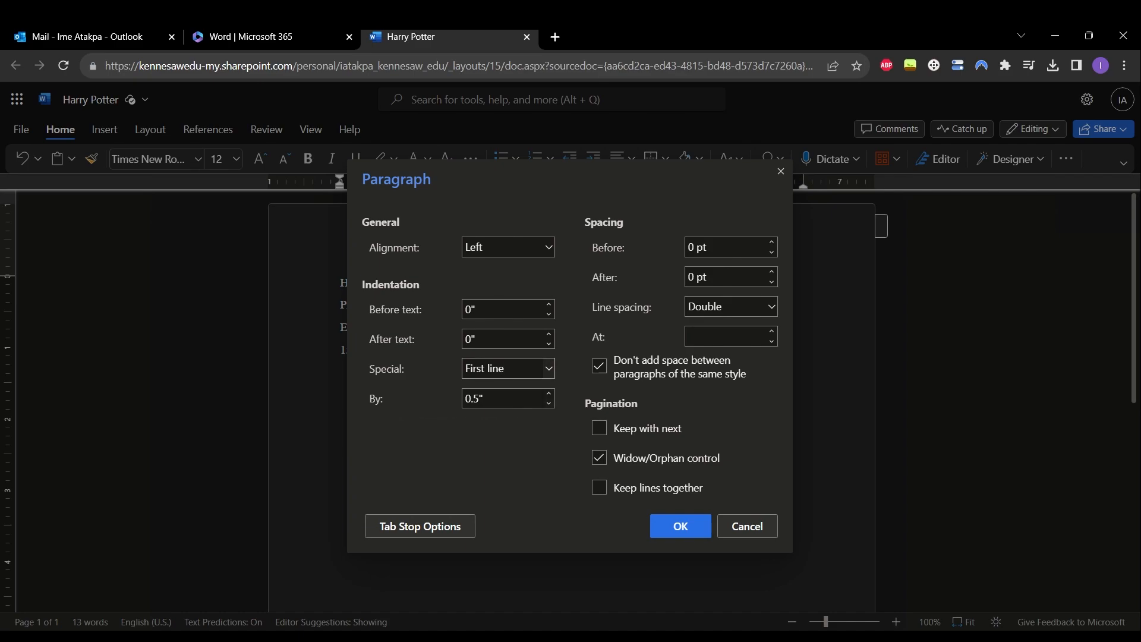
left_click(680, 527)
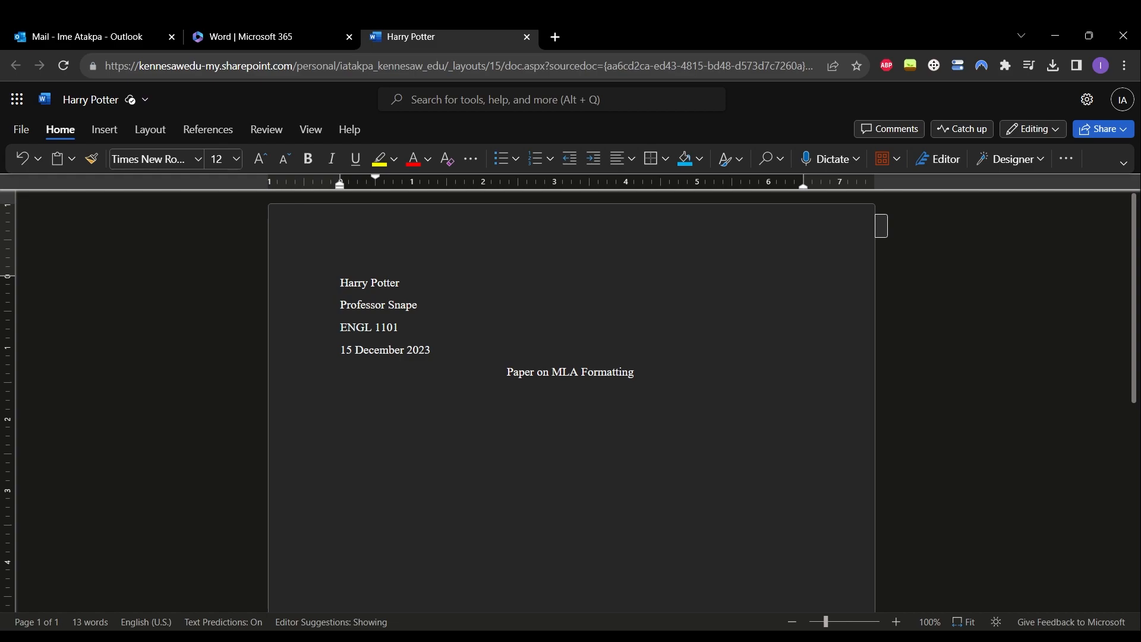
- Type the three-sentence opening paragraph under the title, then open the page header for editing
type("This is the opening paragraph")
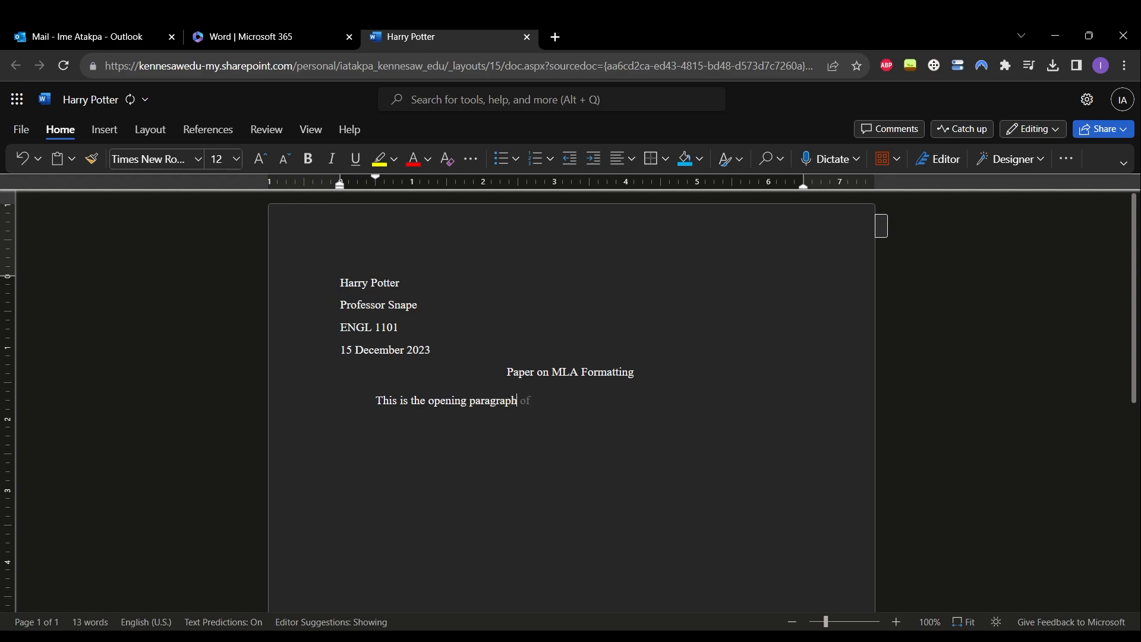
type(" of the essay. There will be words that discuss what the rest of the essay will be about.")
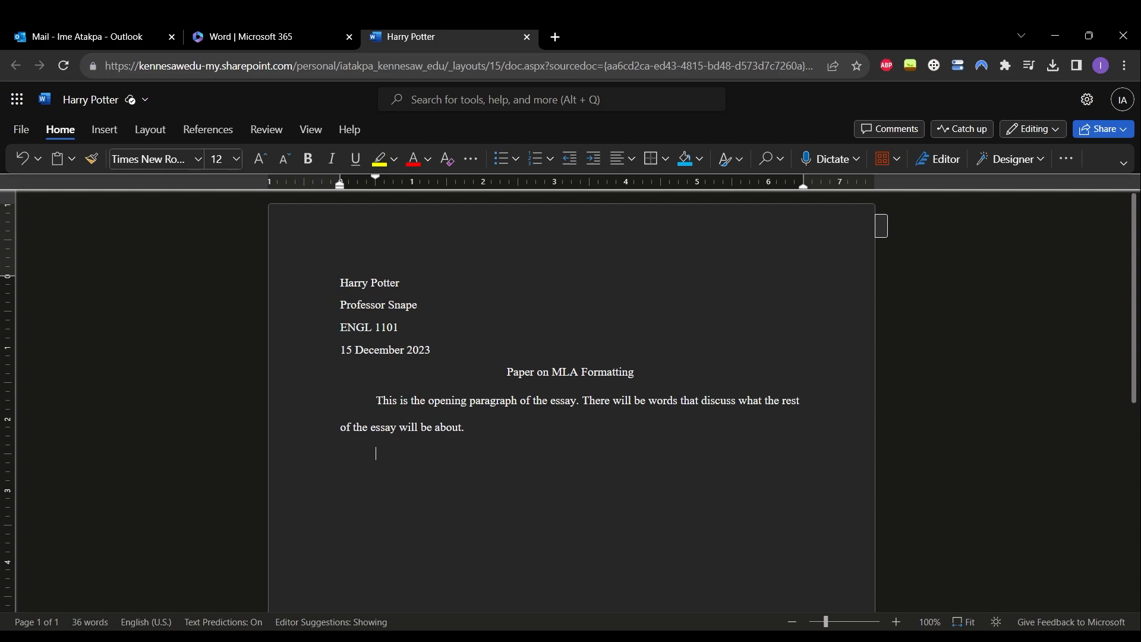
key("BackSpace")
type("The rest of the content here will deal with other things to consider in the writing process.")
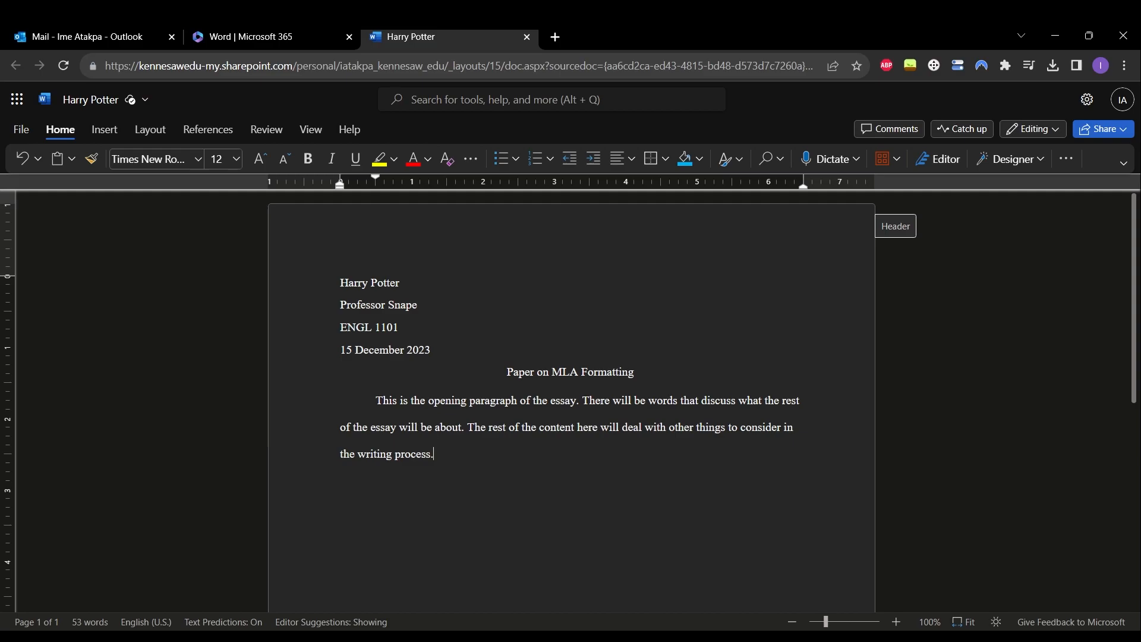
left_click(895, 226)
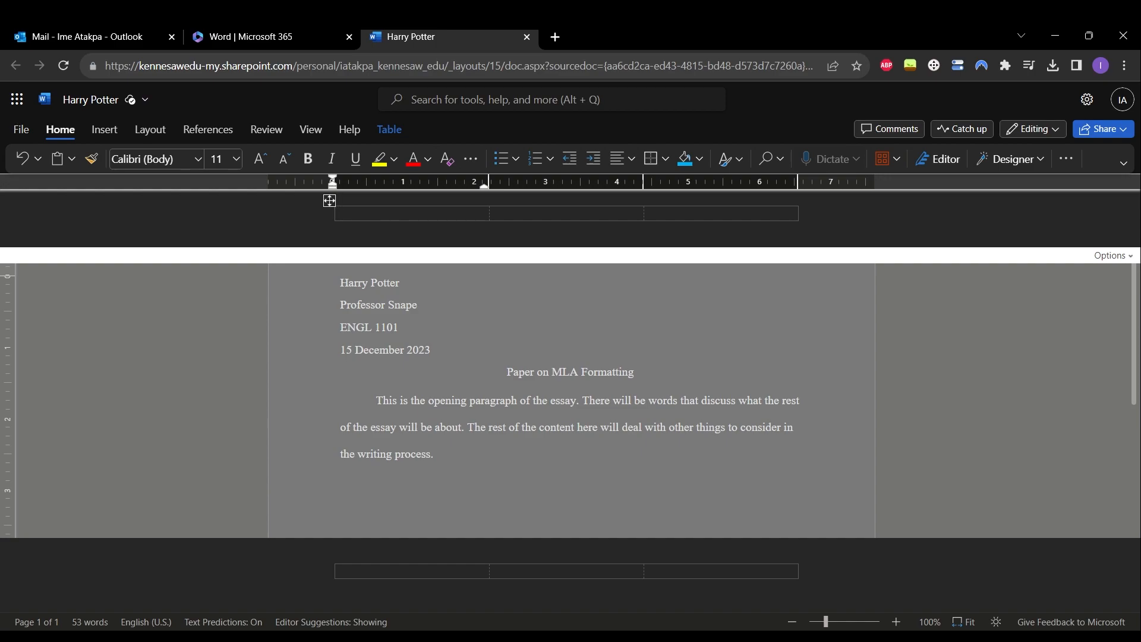
left_click(564, 213)
left_click(794, 213)
type("1")
key("BackSpace")
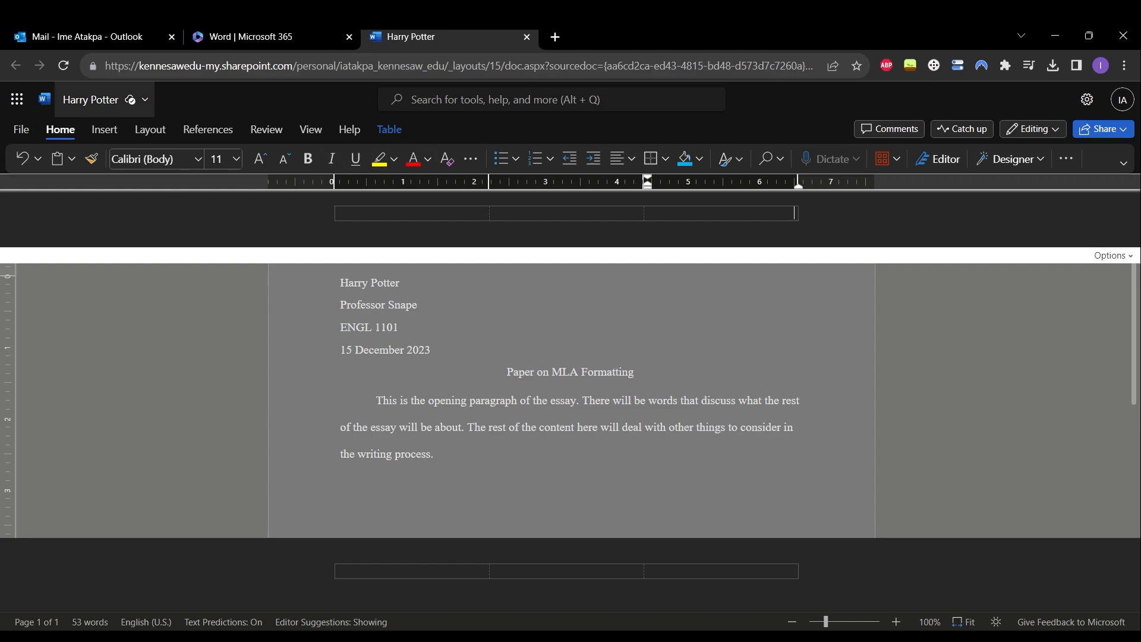
- Insert an automatic page number at the top right of the header
left_click(104, 130)
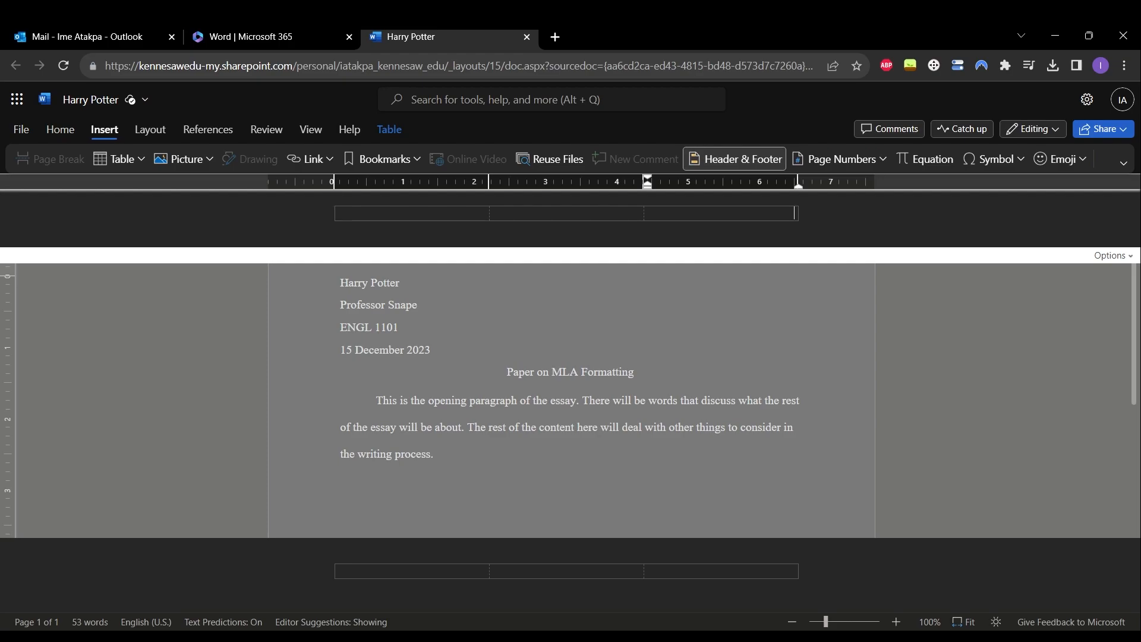
left_click(840, 158)
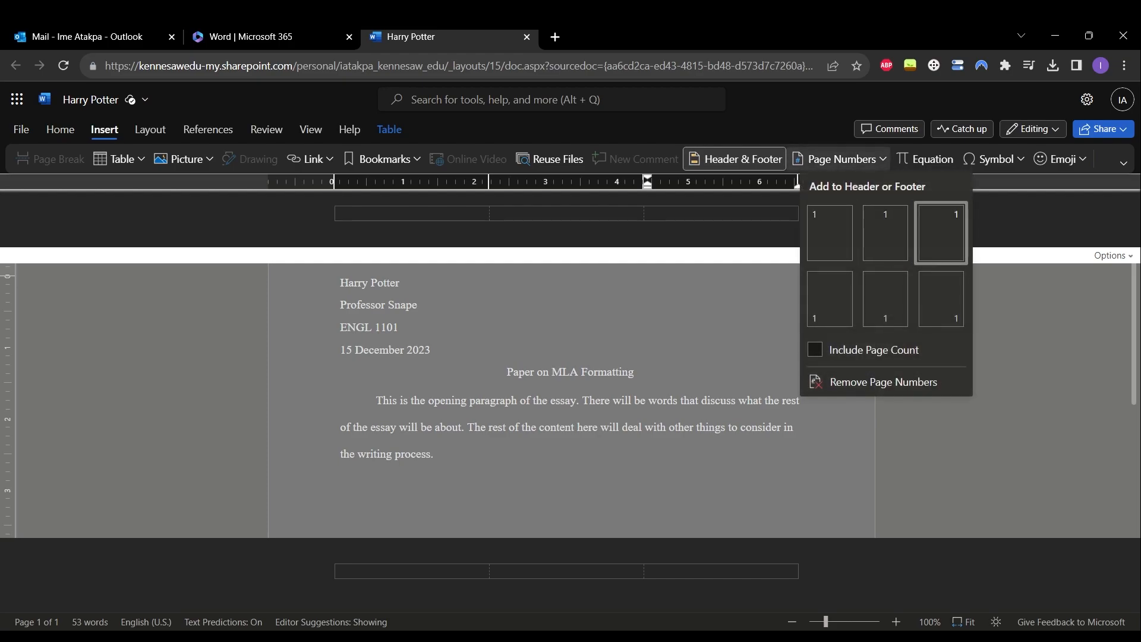
left_click(941, 233)
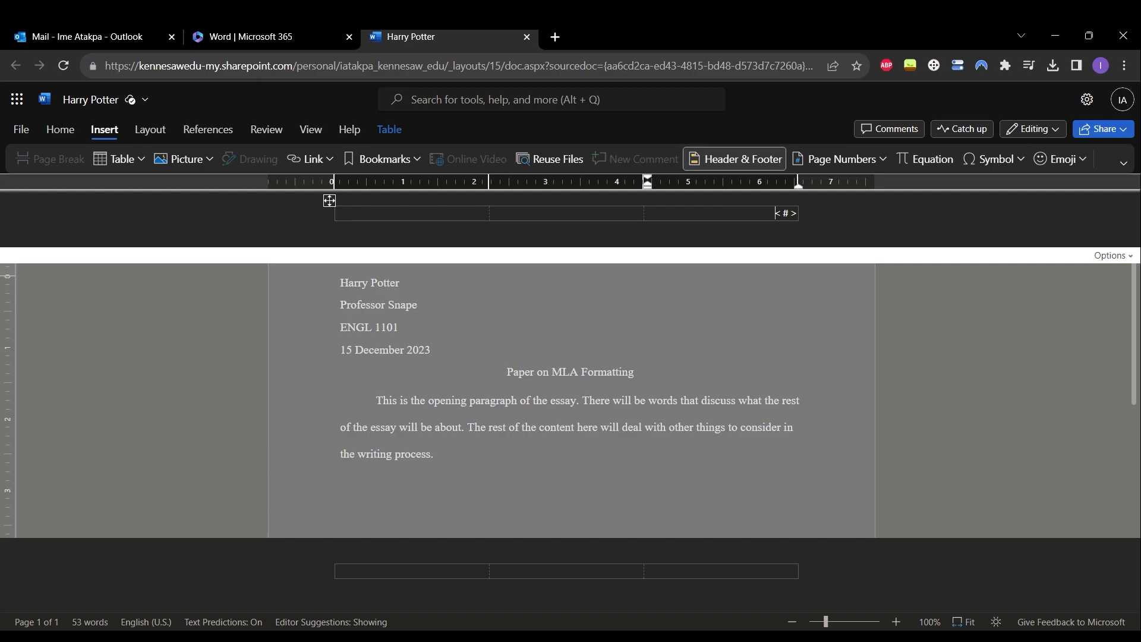
- Type the author's surname before the header page number and select both
type("Potter")
left_click(328, 200)
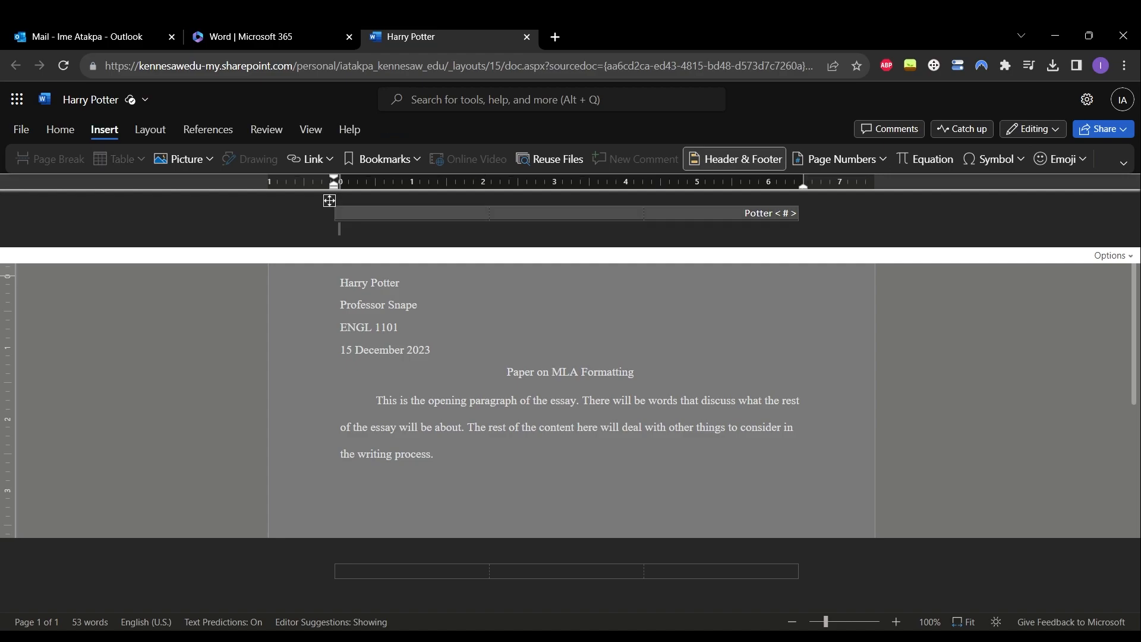
left_click_drag(745, 213, 798, 213)
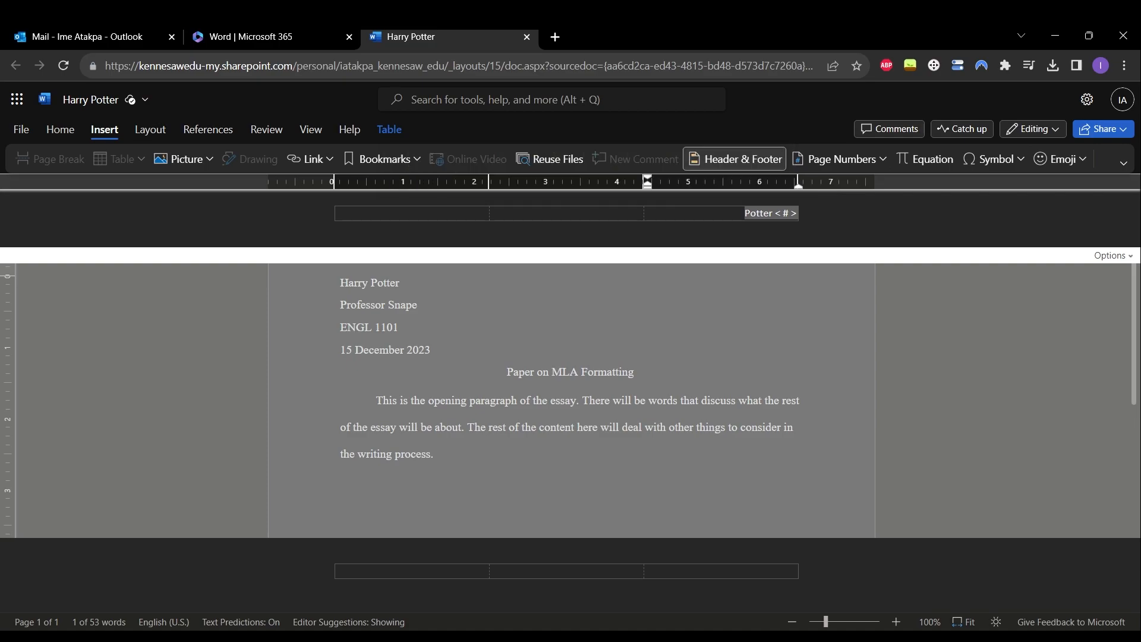
- Format the header text as Times New Roman 12 and return to the body
left_click(60, 129)
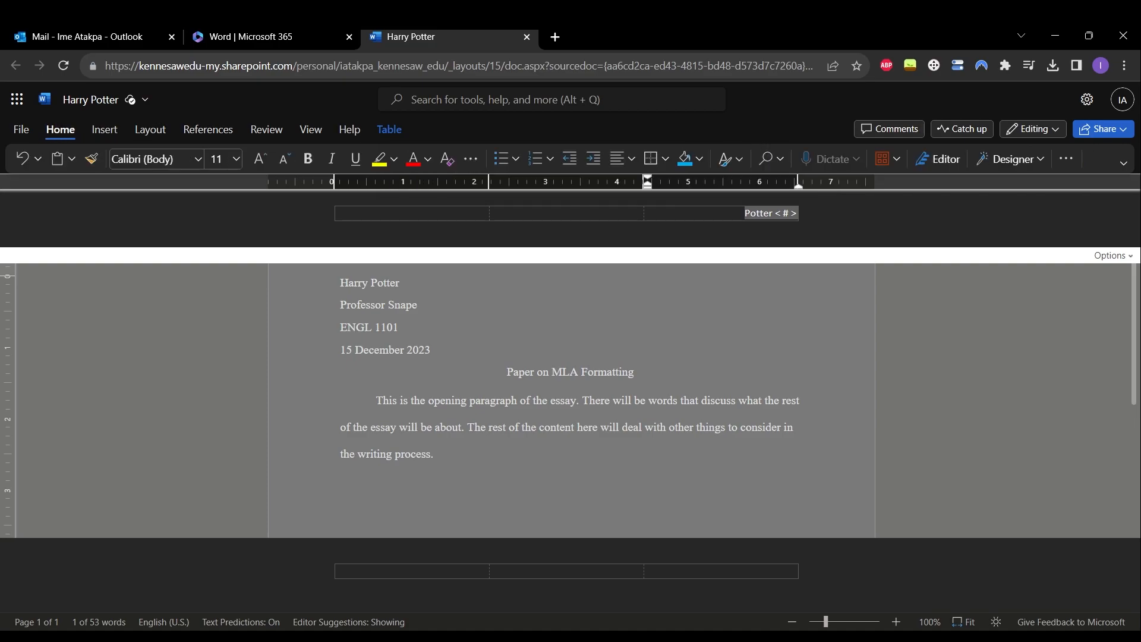
left_click(198, 159)
left_click(153, 256)
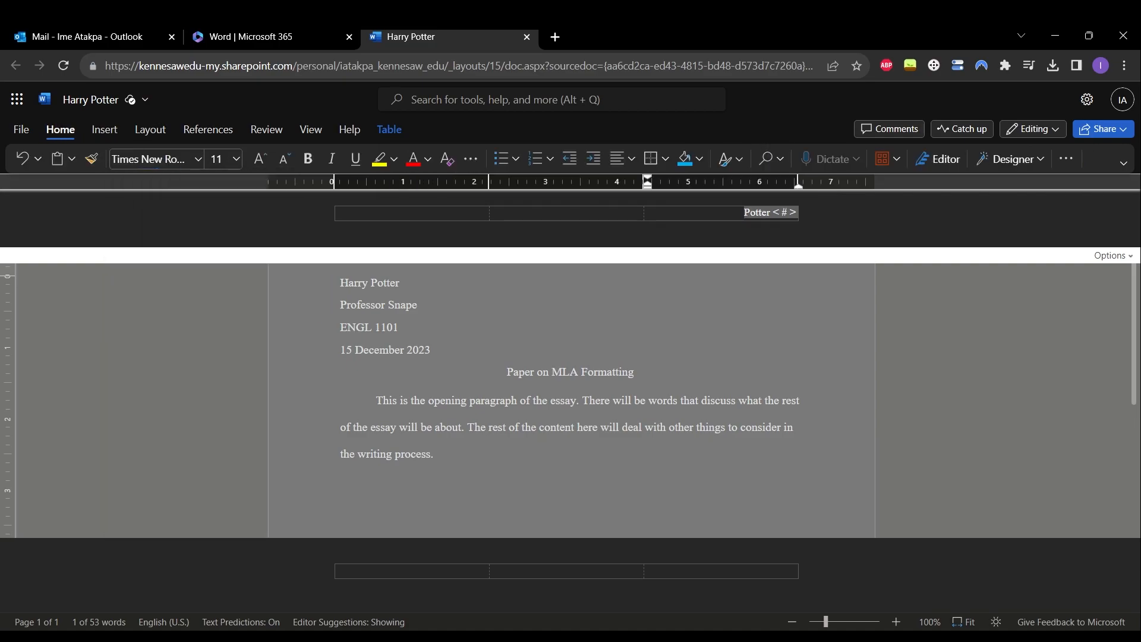
left_click(217, 159)
type("12")
key("Return")
double_click(563, 400)
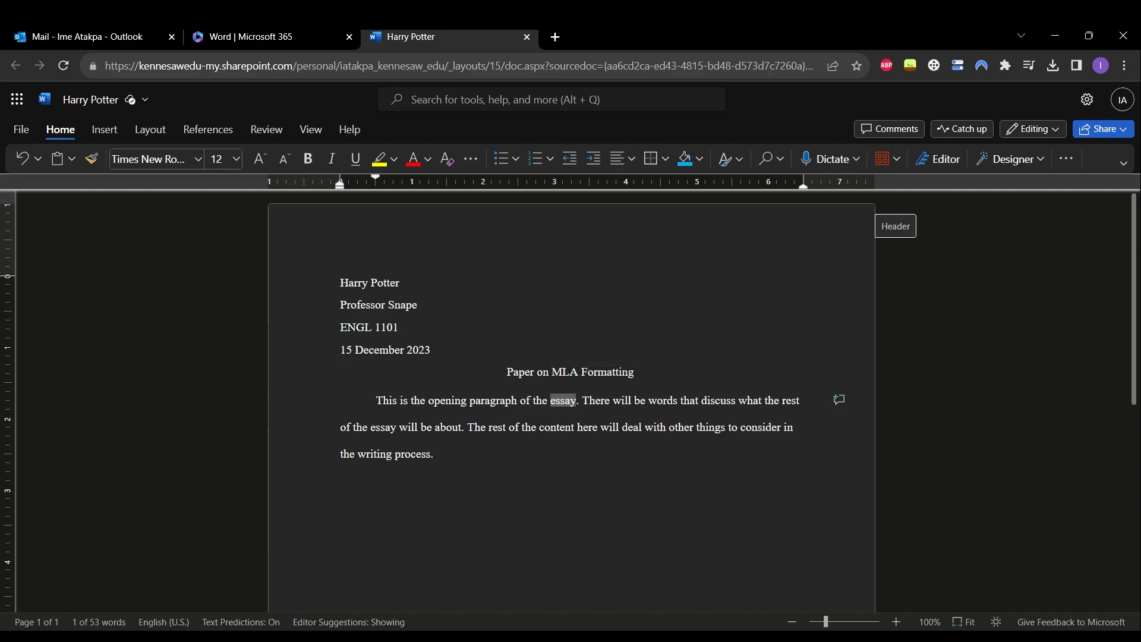
- Deselect the body text, inspect the surname-and-page-number header, then return to the body and bring up the File page
left_click(530, 372)
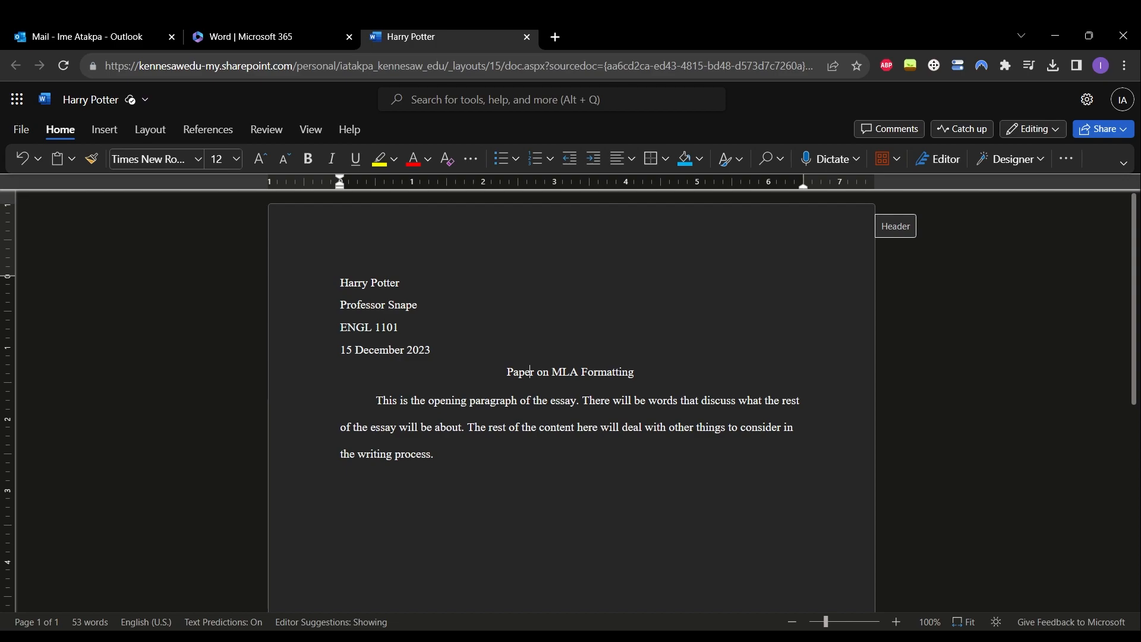
left_click(895, 225)
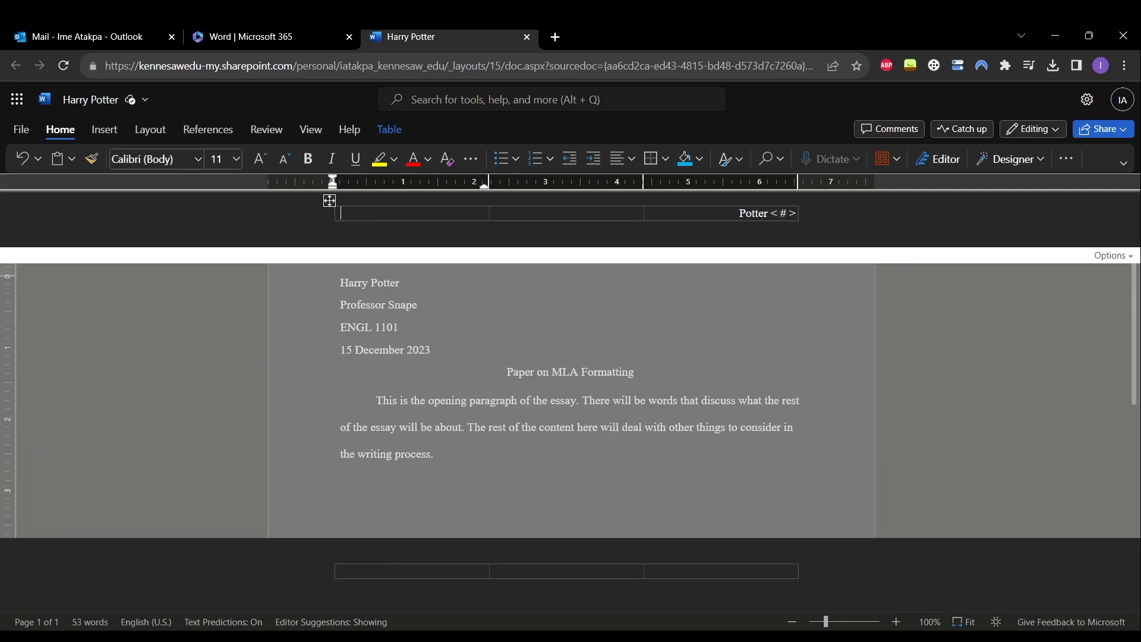
double_click(553, 352)
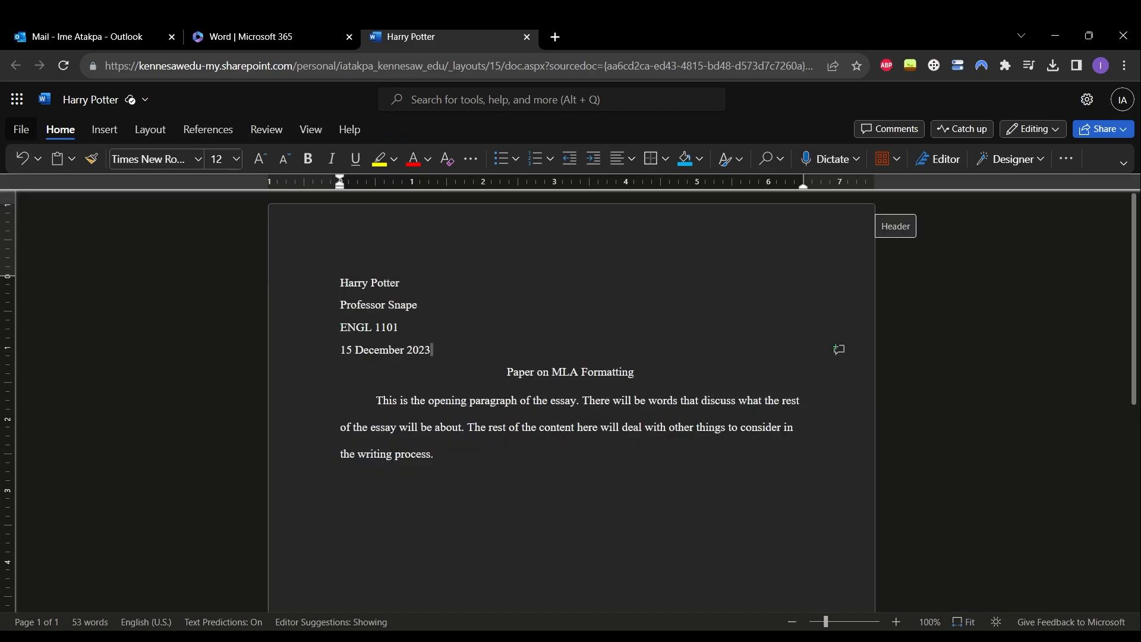
left_click(22, 129)
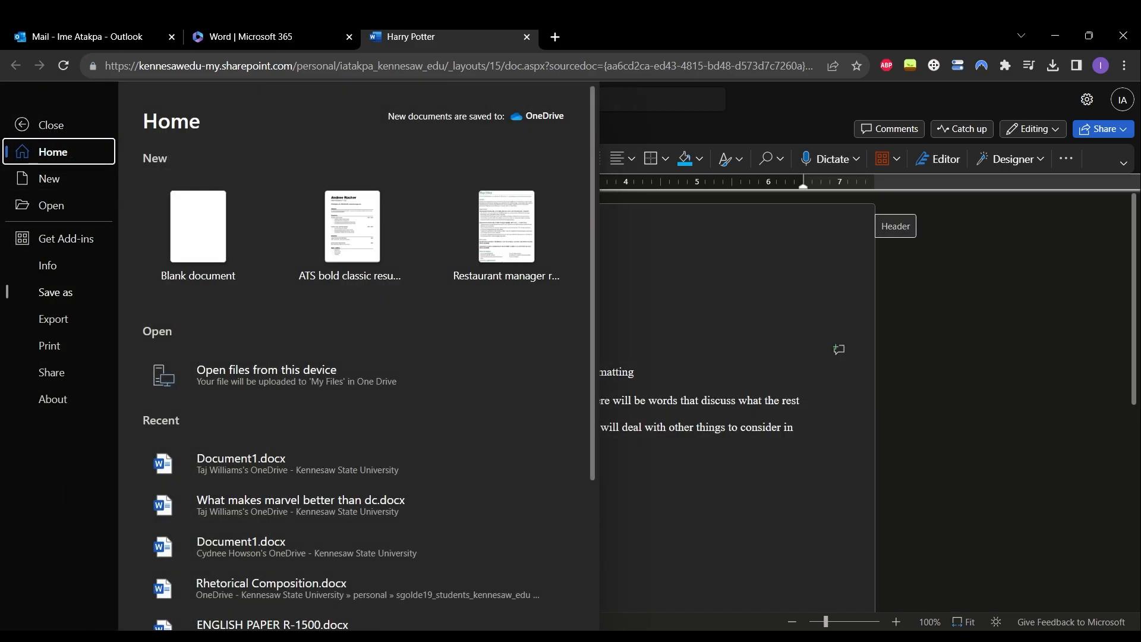
- Look through the Print and Export options, then download the MLA paper as a PDF from Save as
left_click(50, 346)
left_click(54, 319)
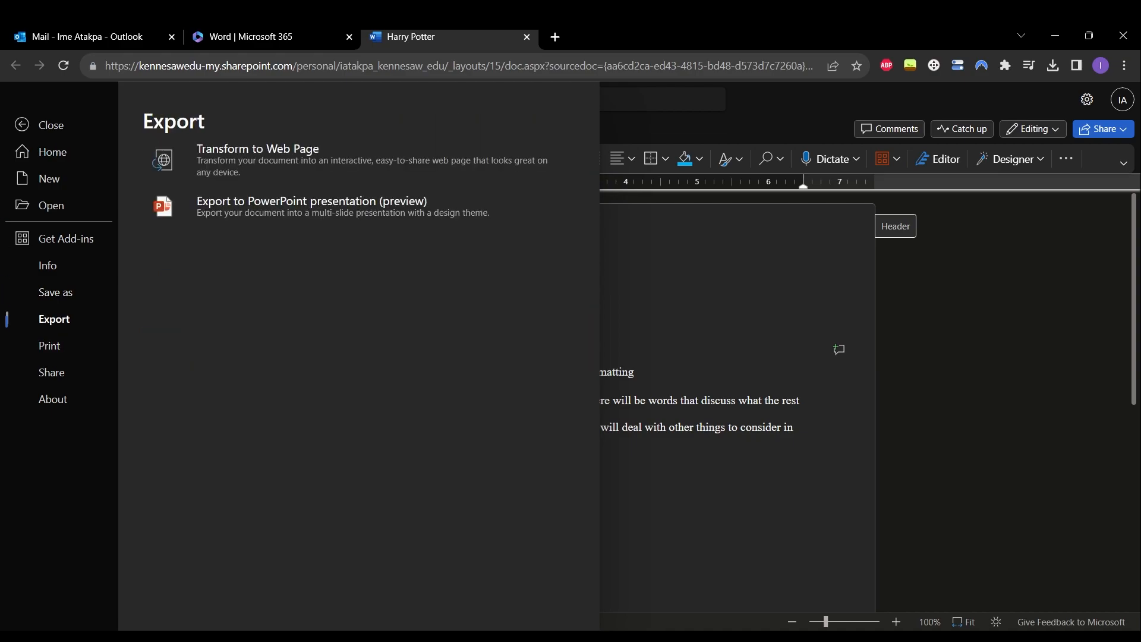
left_click(55, 291)
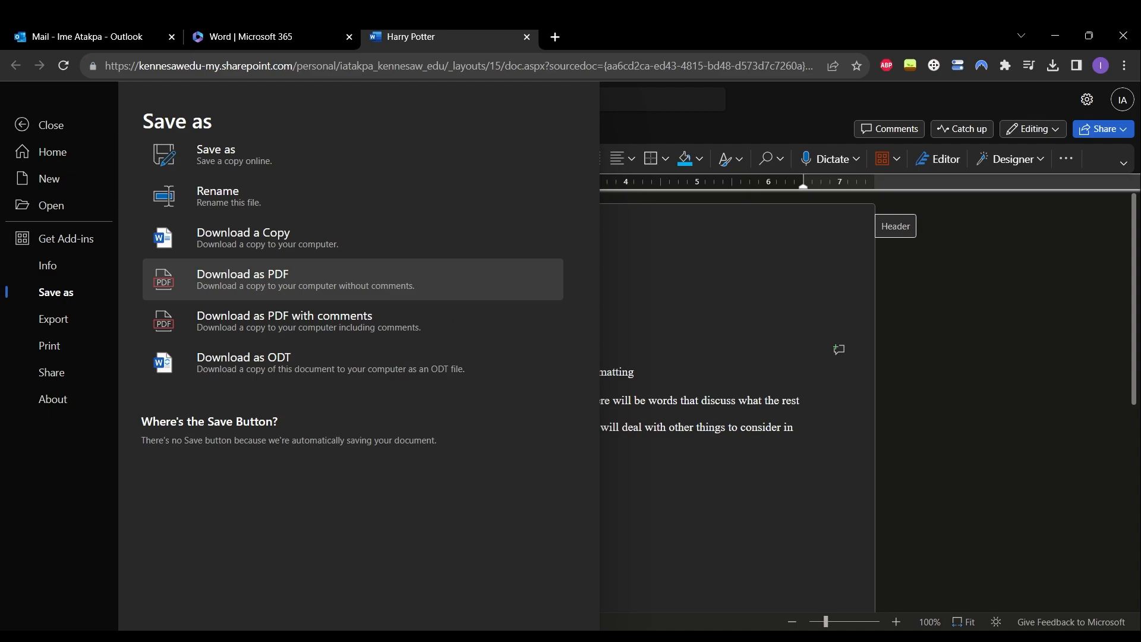
left_click(40, 125)
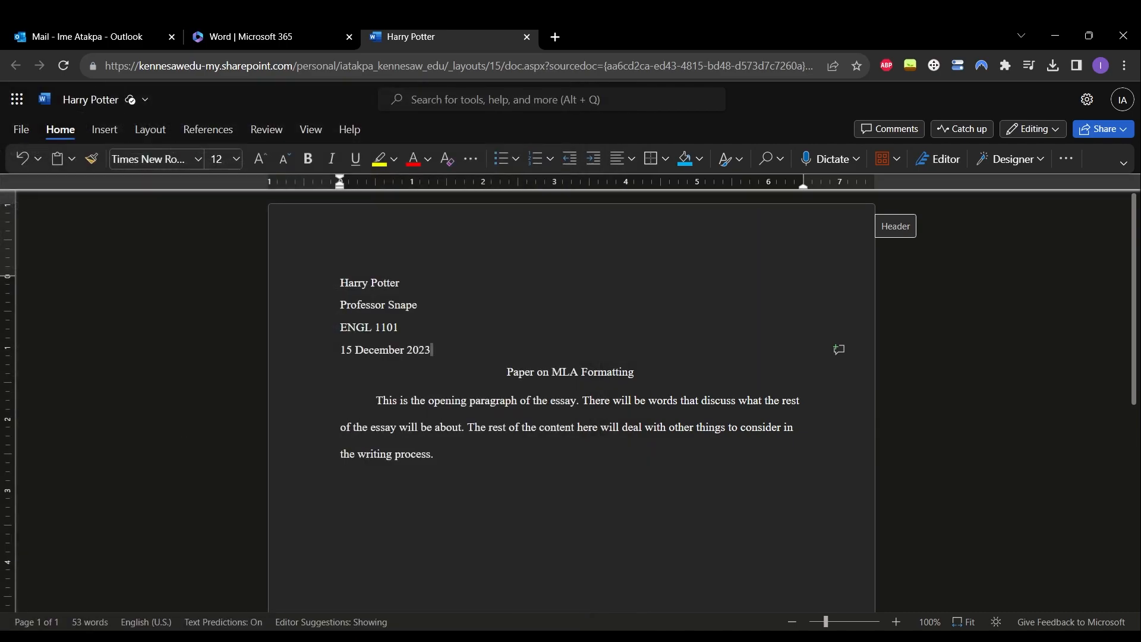